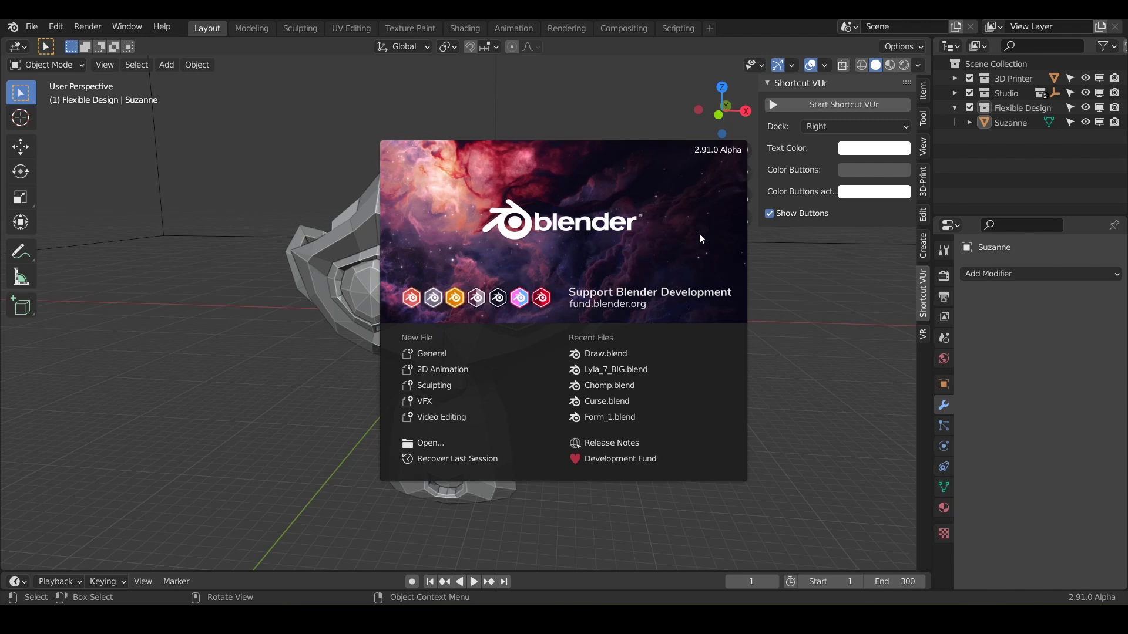
Step: Dismiss the splash screen and save the scene as a new file named Draw_Sharp
click(540, 293)
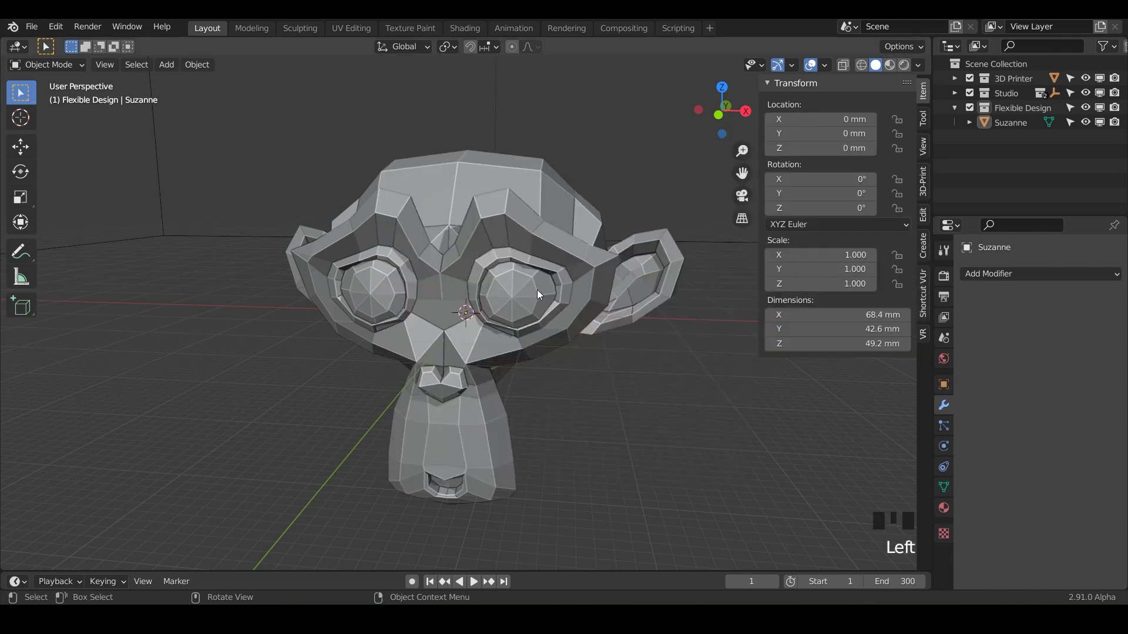
click(31, 26)
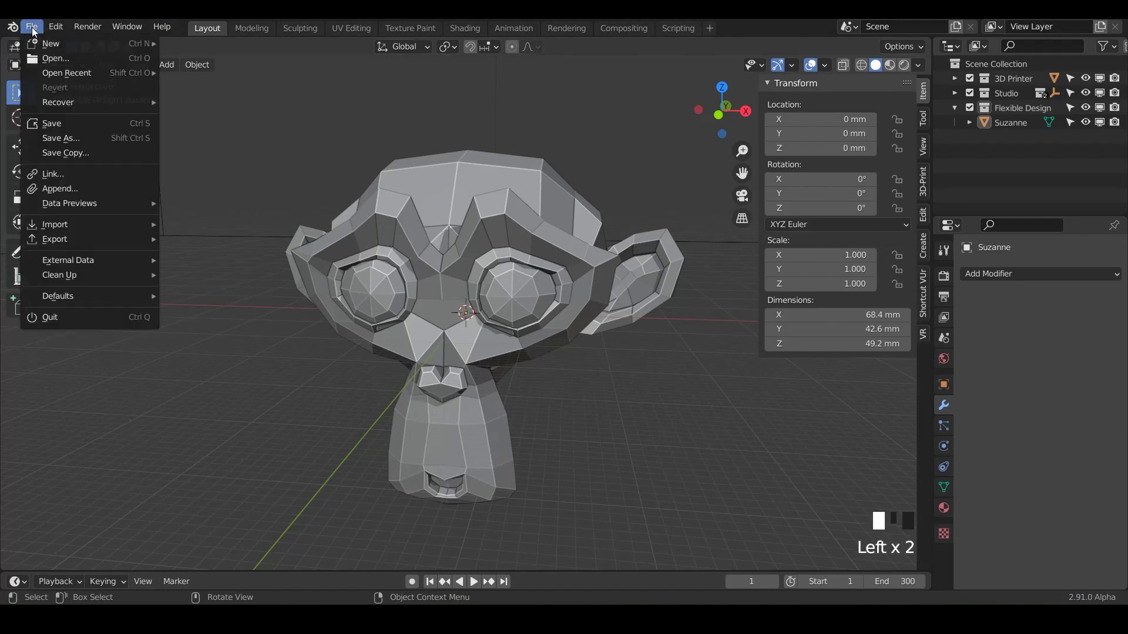
click(56, 137)
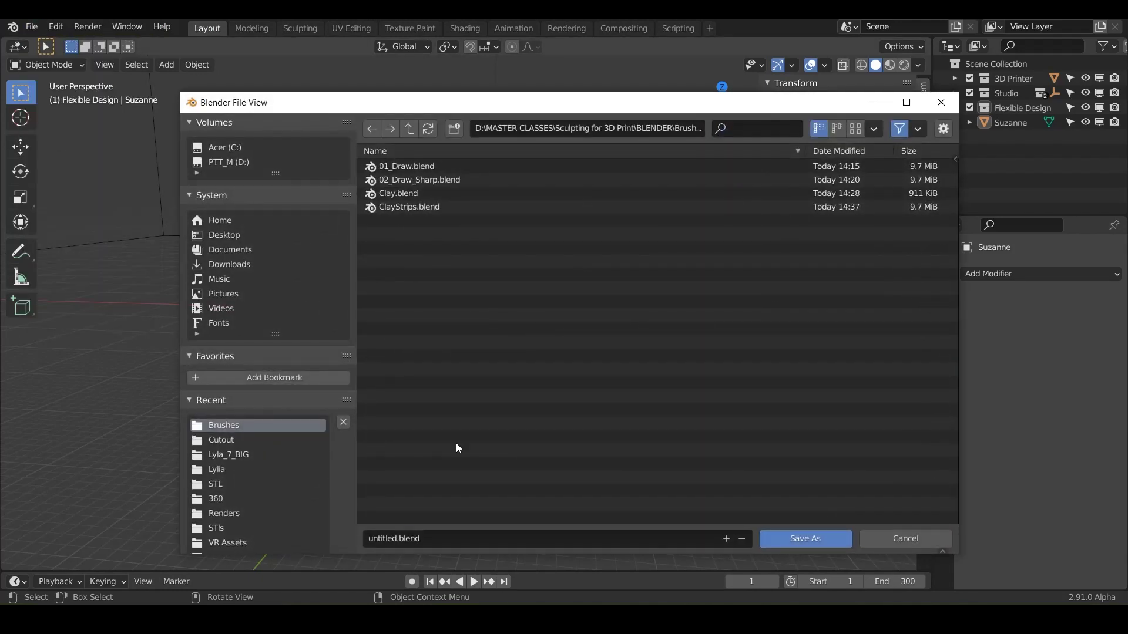
text(Draw_Sharp)
key(Return)
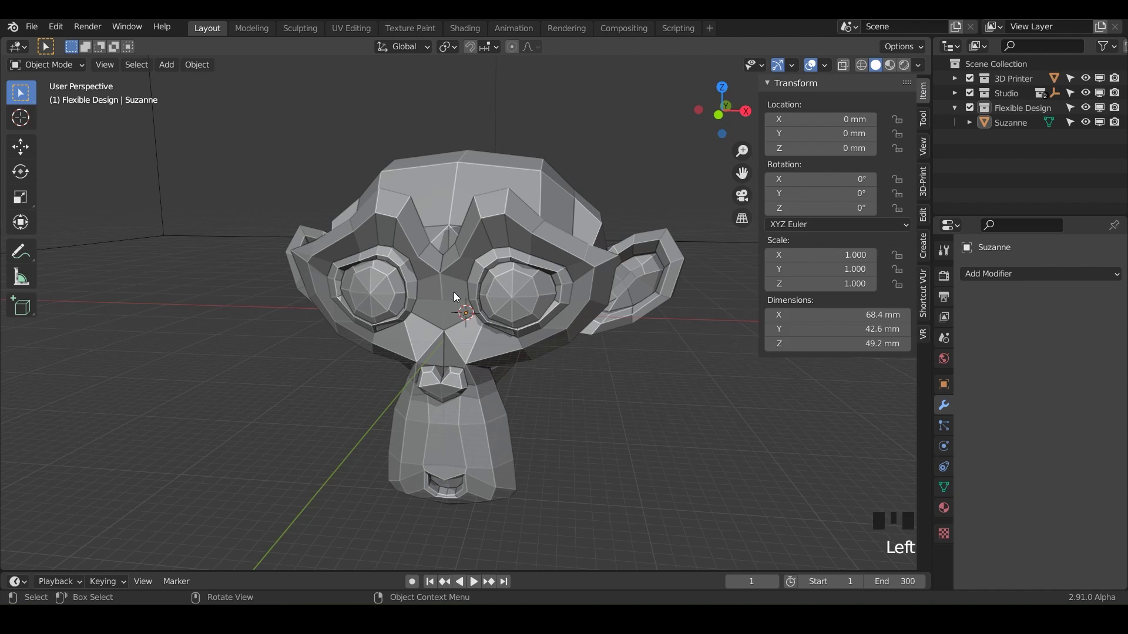
Step: Add a Multiresolution modifier to the Suzanne monkey head and subdivide it to level 5
click(455, 257)
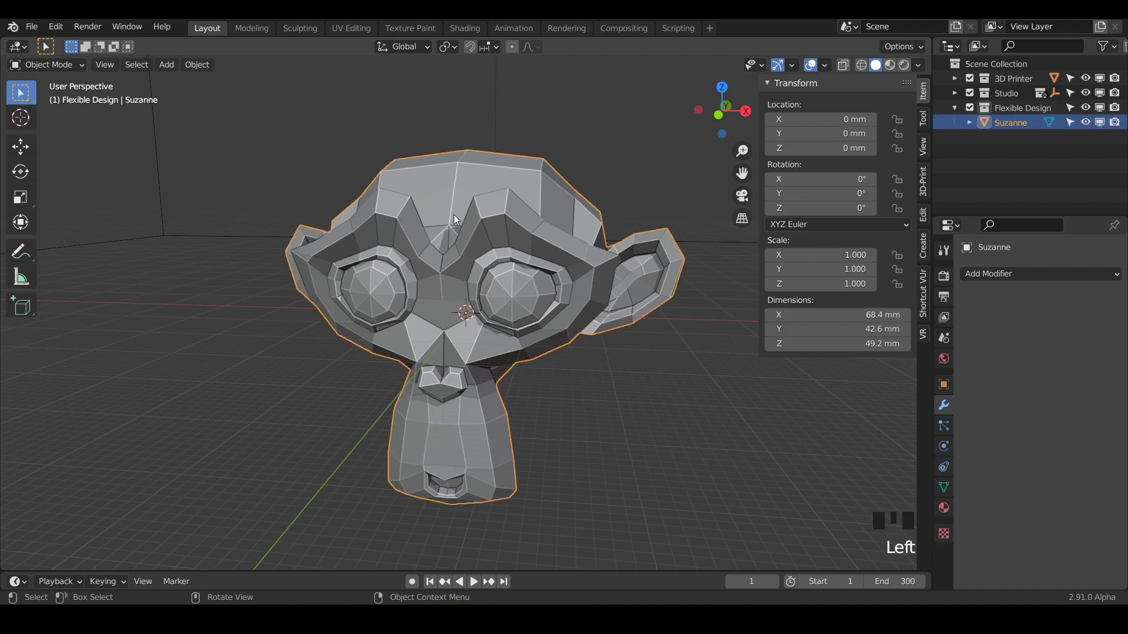
click(1080, 275)
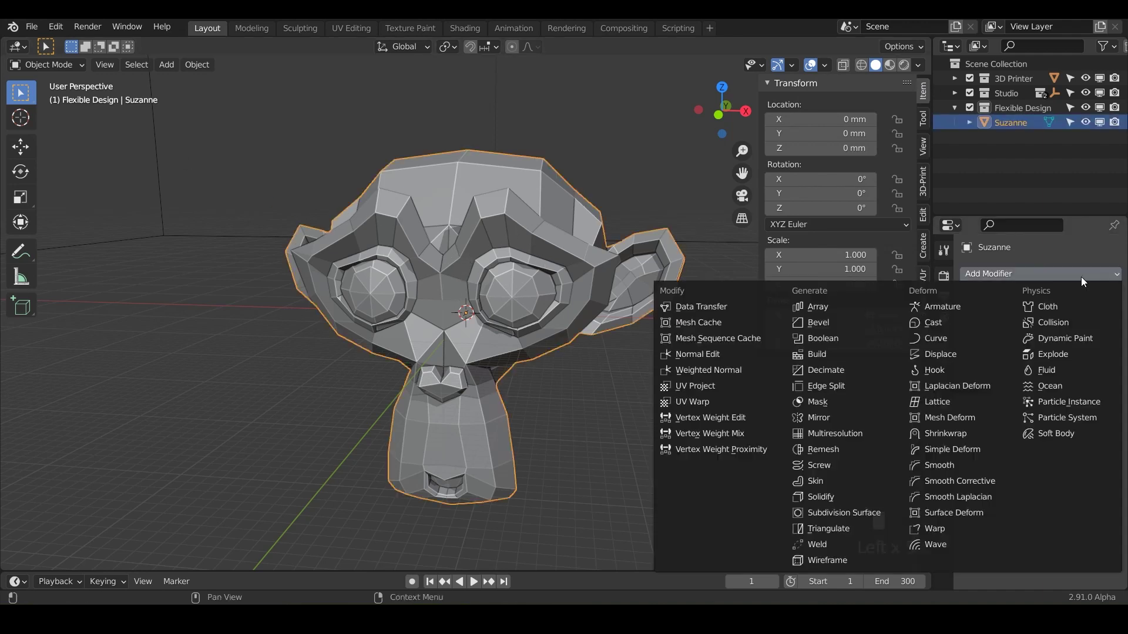
click(843, 433)
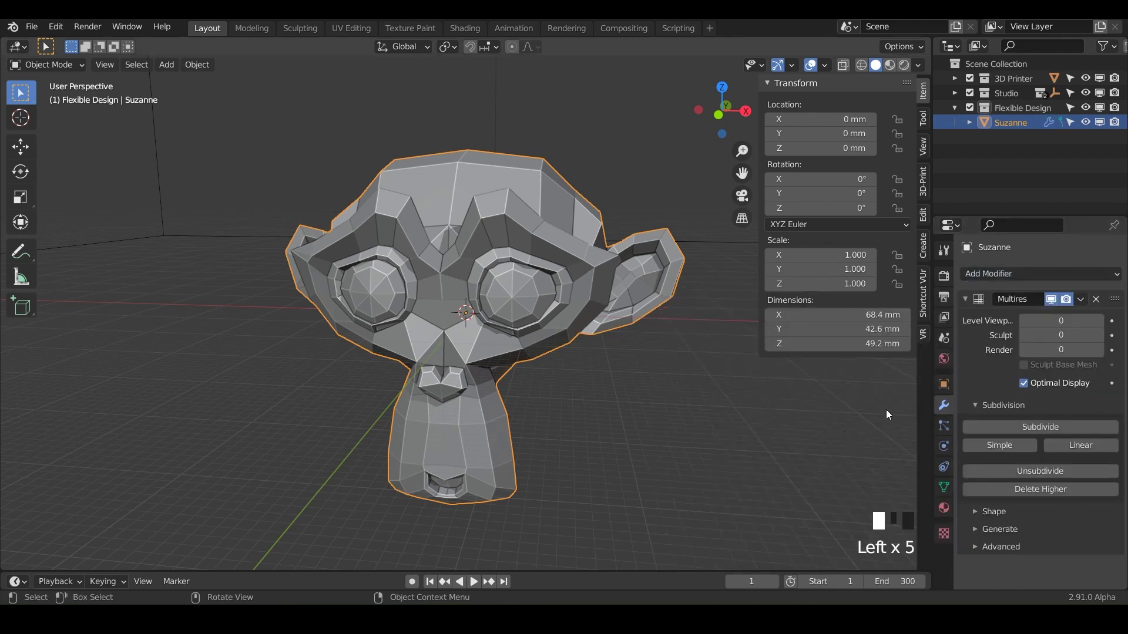
click(1013, 424)
click(1013, 425)
click(1013, 425)
click(1013, 425)
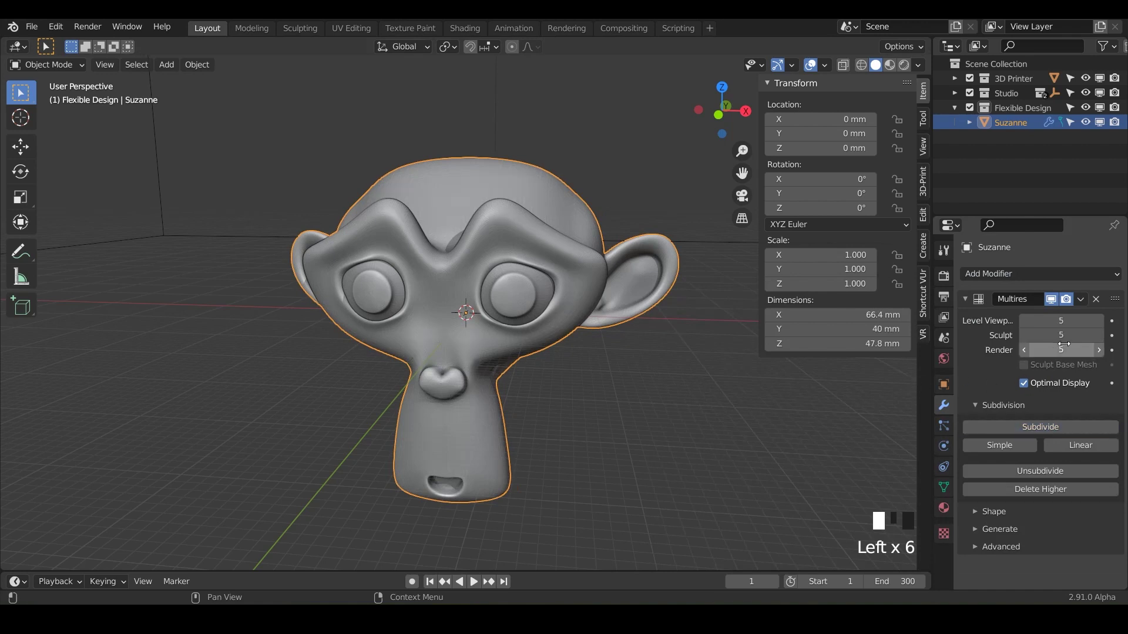
Step: Switch Suzanne to Sculpt Mode and activate the Draw Sharp brush, widening the brush list to show the names
mouse_move(539, 336)
middle_down()
mouse_move(428, 358)
mouse_move(498, 379)
mouse_move(530, 351)
middle_up()
click(65, 67)
click(65, 66)
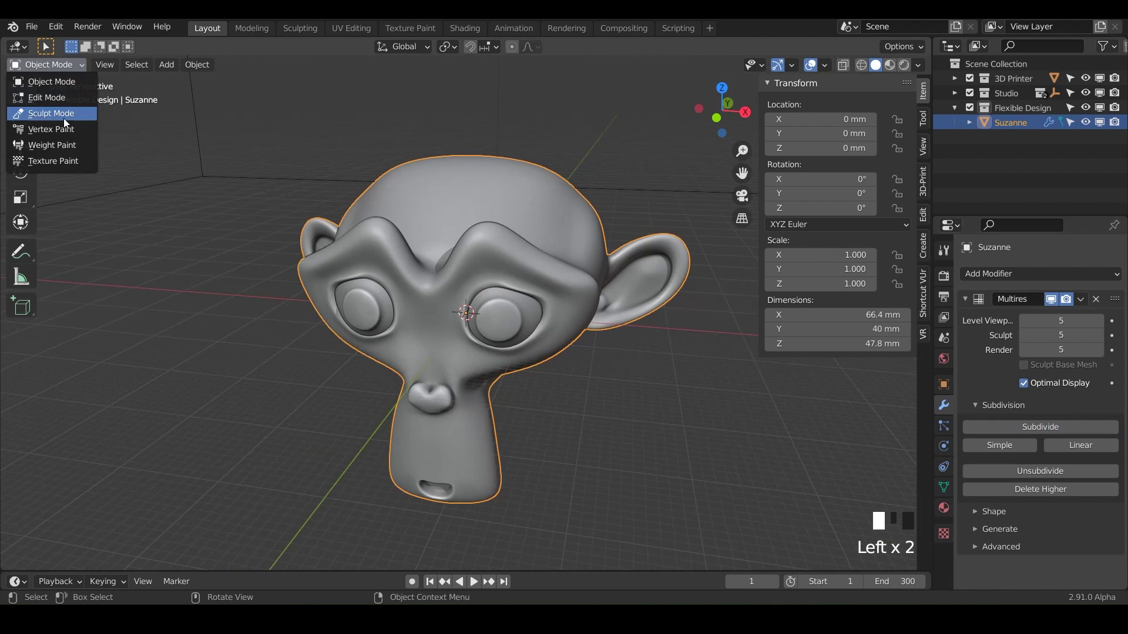
click(63, 118)
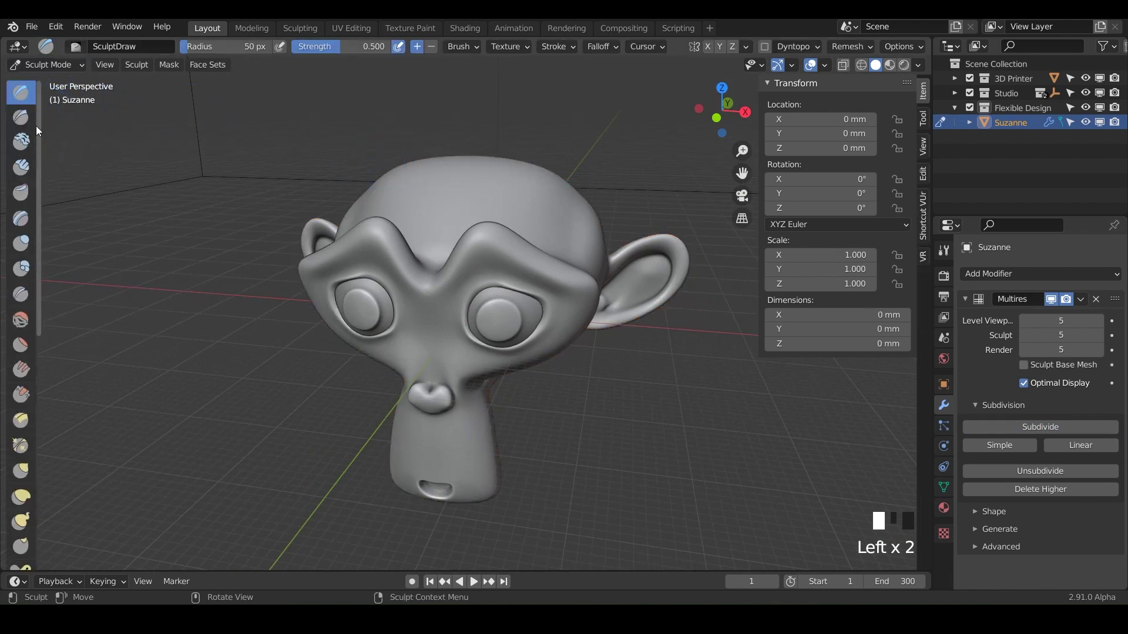
mouse_move(40, 128)
mouse_down()
mouse_move(159, 132)
mouse_move(147, 133)
mouse_up()
click(126, 105)
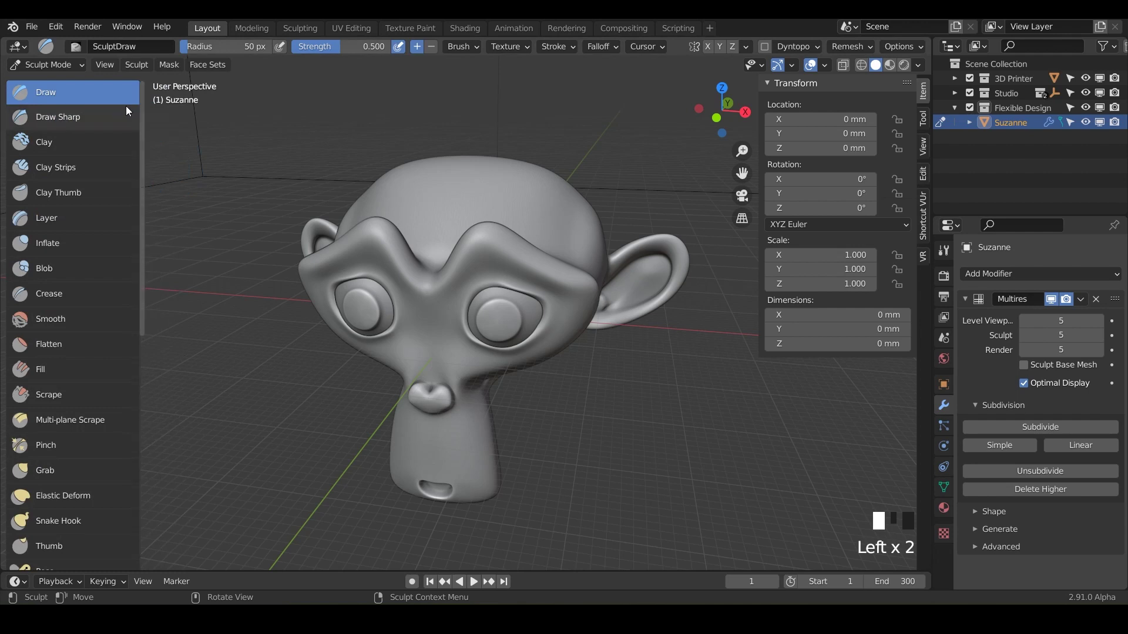
click(73, 120)
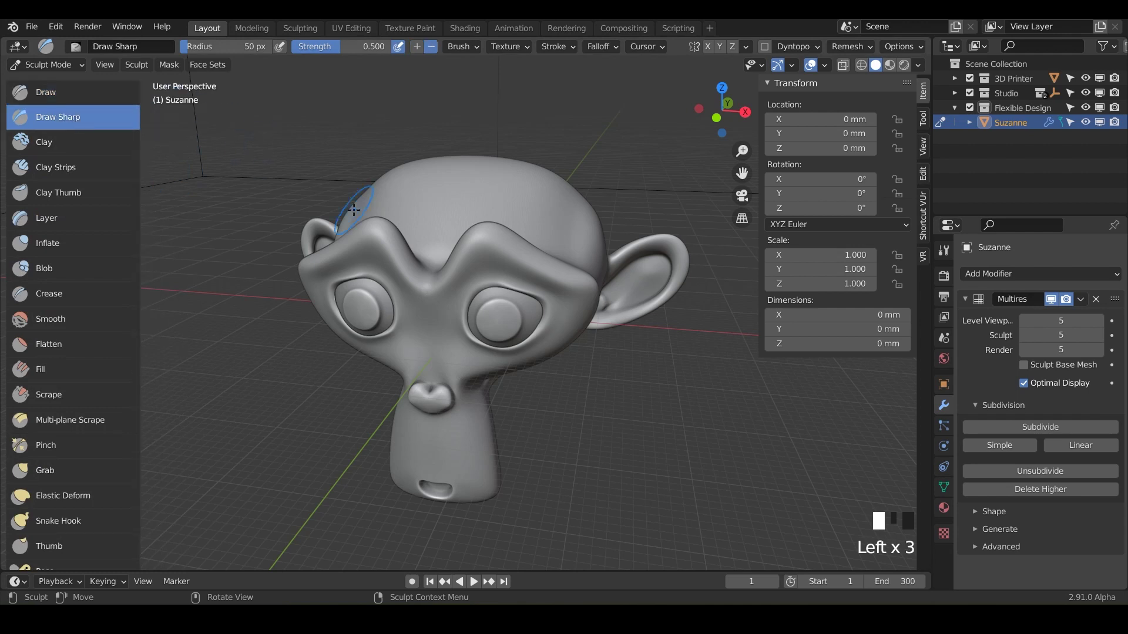
Step: Turn on X-axis symmetry and carve two mirrored grooves from the brow back along each side of the forehead
middle_drag(512, 270, 557, 250)
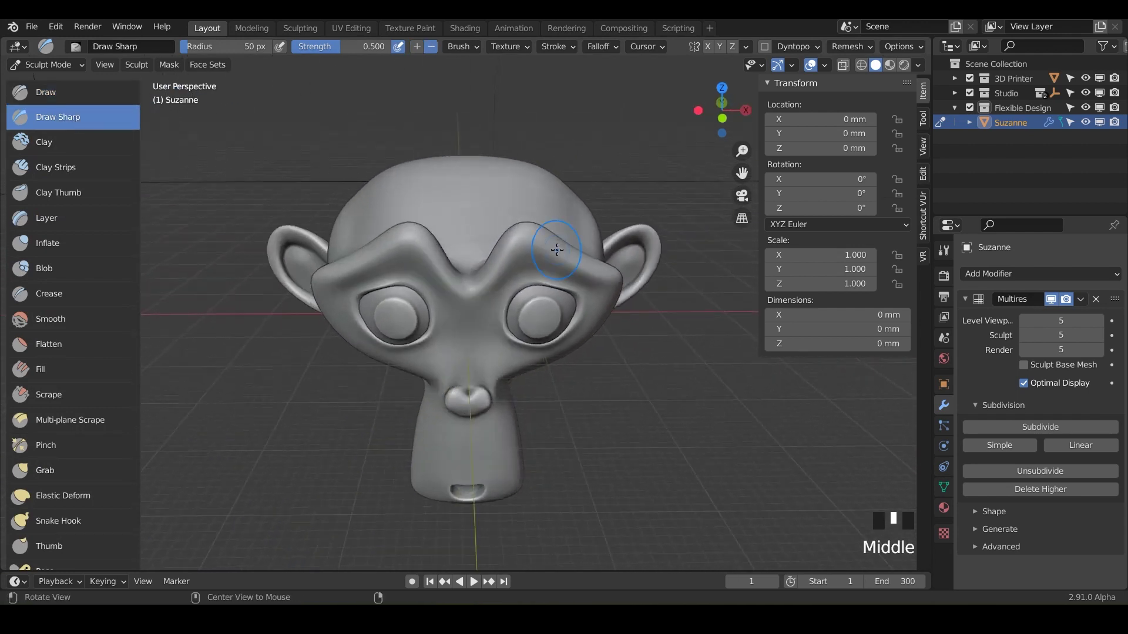
click(707, 47)
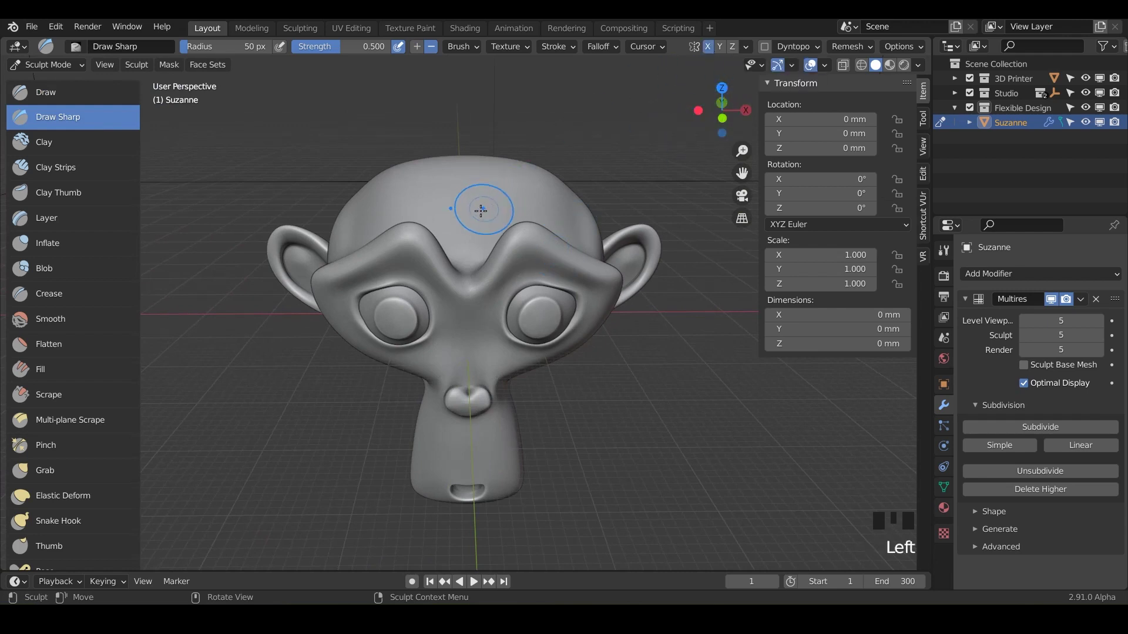
shift+middle_drag(481, 210, 487, 290)
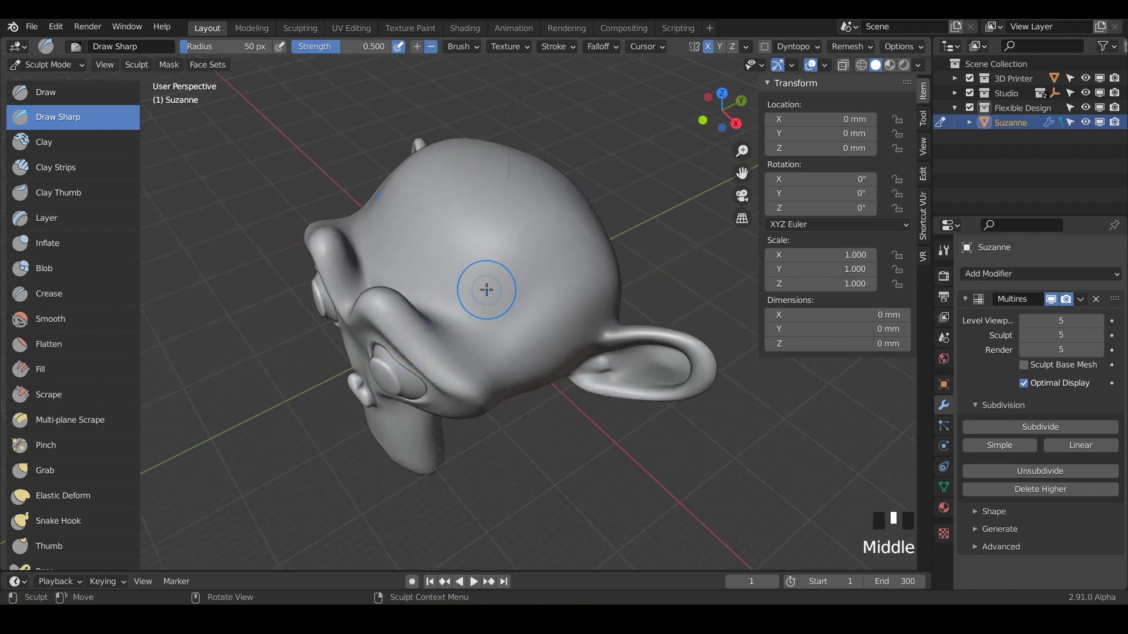
mouse_move(486, 290)
mouse_down()
mouse_move(464, 317)
mouse_move(581, 247)
mouse_move(470, 317)
mouse_up()
middle_drag(491, 315, 603, 269)
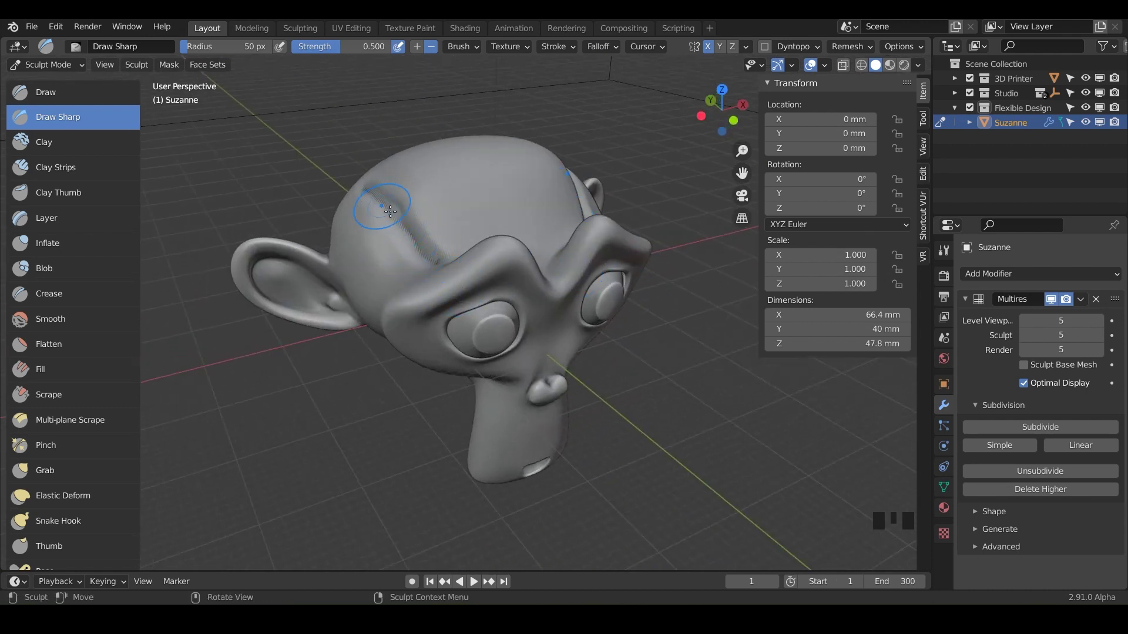
middle_drag(450, 274, 509, 273)
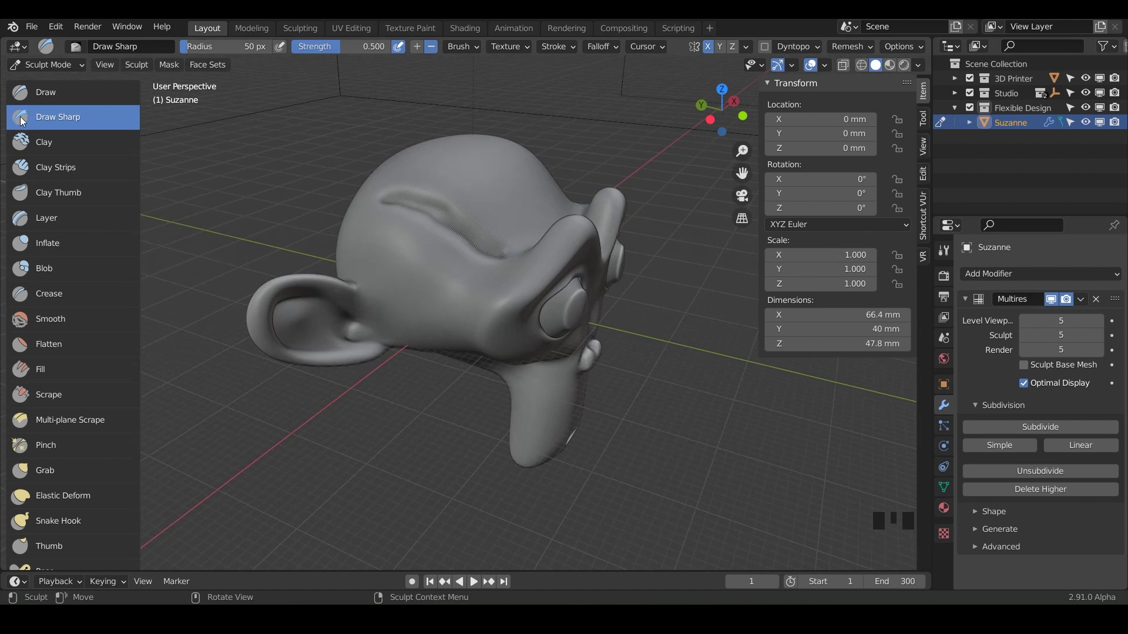
middle_drag(390, 239, 500, 279)
drag(499, 279, 414, 251)
mouse_move(381, 242)
middle_down()
mouse_move(488, 265)
mouse_move(528, 288)
mouse_move(506, 301)
middle_up()
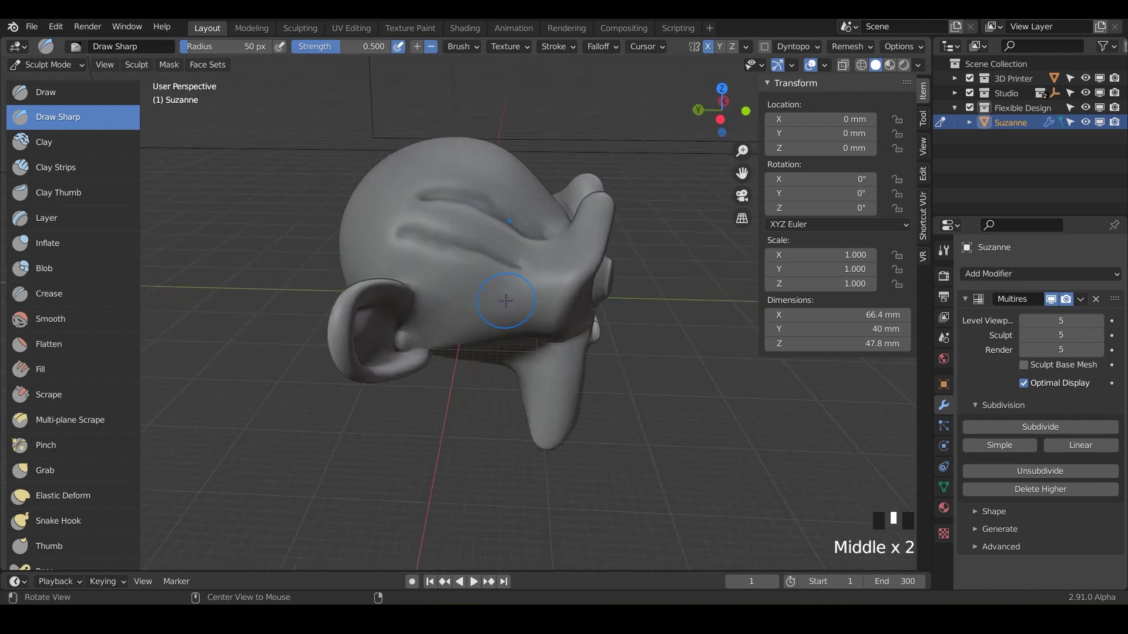
Step: Set the brush direction to Add and raise a mirrored ridge up the forehead beside the upper grooves
click(417, 47)
mouse_move(381, 241)
middle_down()
mouse_move(437, 249)
mouse_move(453, 206)
mouse_move(429, 137)
middle_up()
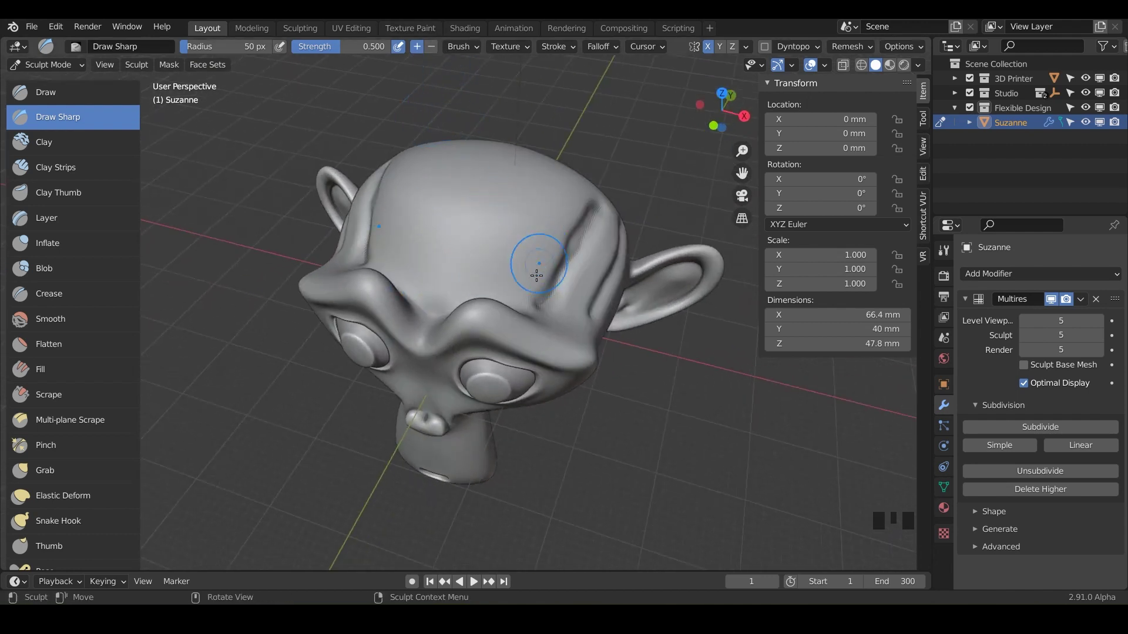
drag(515, 284, 565, 197)
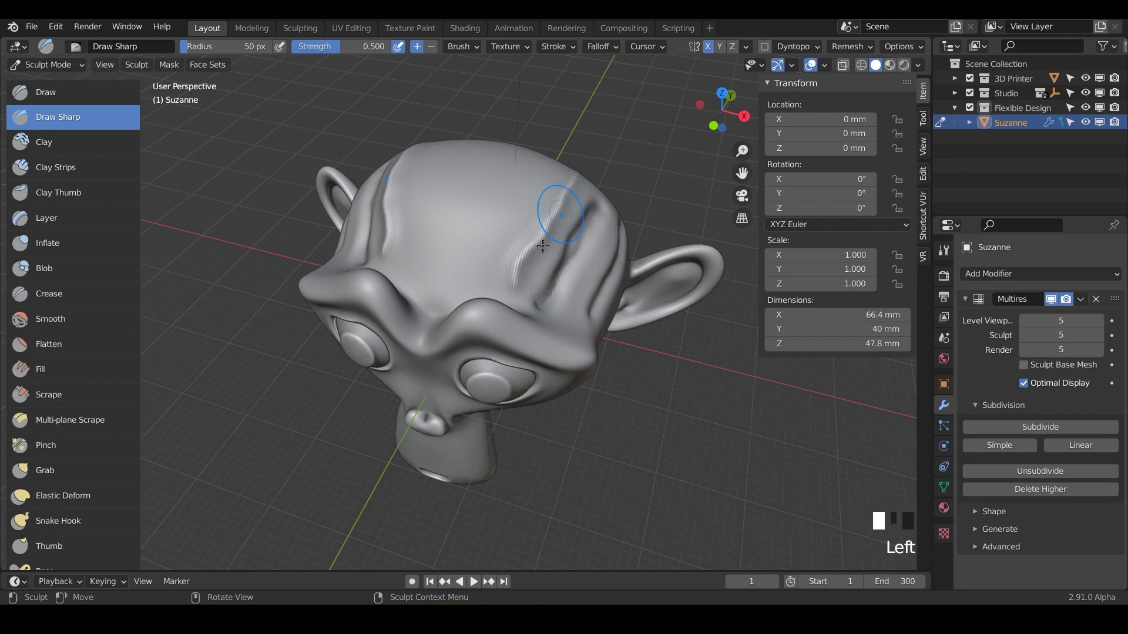
Step: Raise two mirrored ridges down the back of the head behind the ears
middle_drag(519, 270, 440, 277)
middle_drag(534, 294, 450, 248)
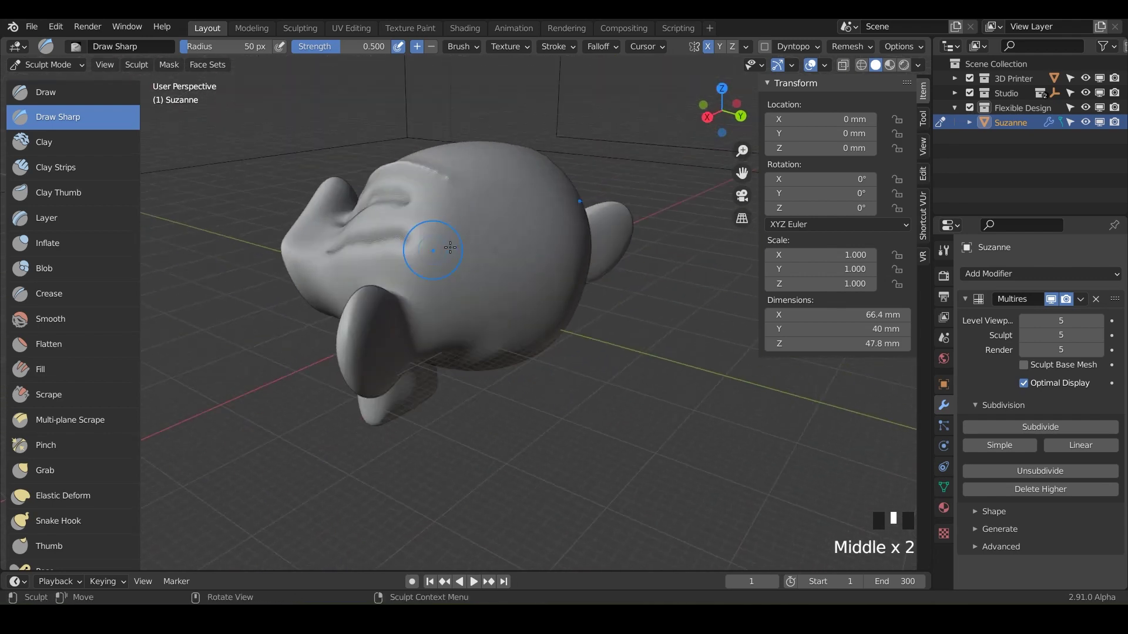
drag(449, 198, 476, 353)
middle_drag(476, 353, 482, 265)
drag(468, 200, 483, 329)
Step: Raise mirrored ridges on the temples in front of the ears and along the jaw beneath them
middle_drag(483, 329, 547, 272)
mouse_move(538, 229)
mouse_down()
mouse_move(478, 276)
mouse_move(470, 302)
mouse_up()
mouse_move(494, 302)
middle_down()
mouse_move(521, 286)
mouse_move(515, 255)
middle_up()
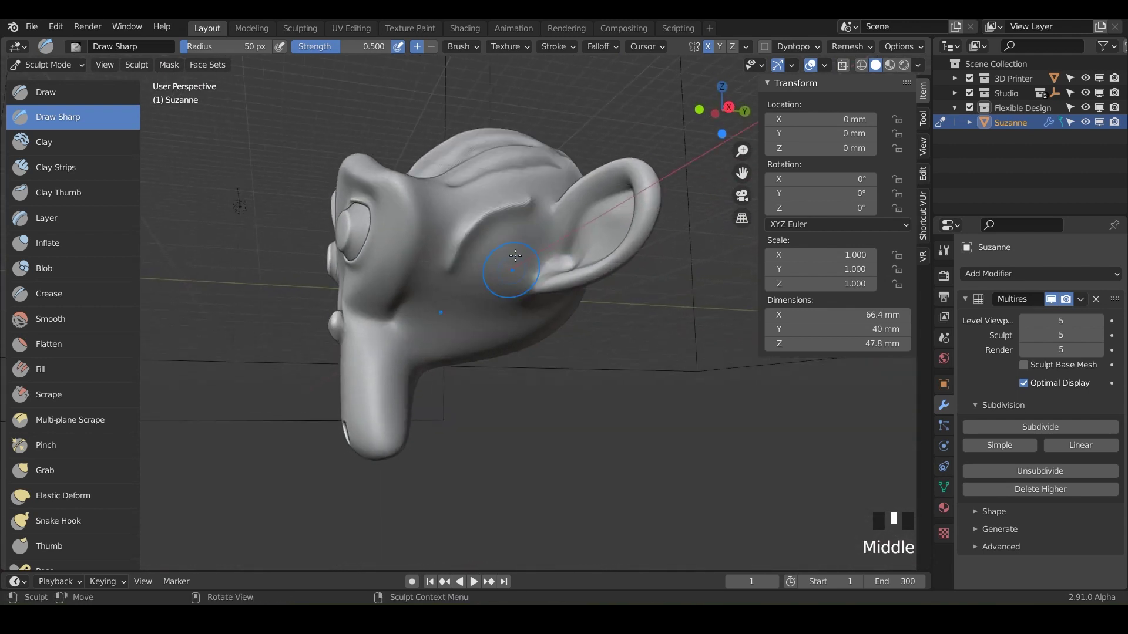
mouse_move(525, 199)
mouse_down()
mouse_move(476, 294)
mouse_move(508, 353)
mouse_up()
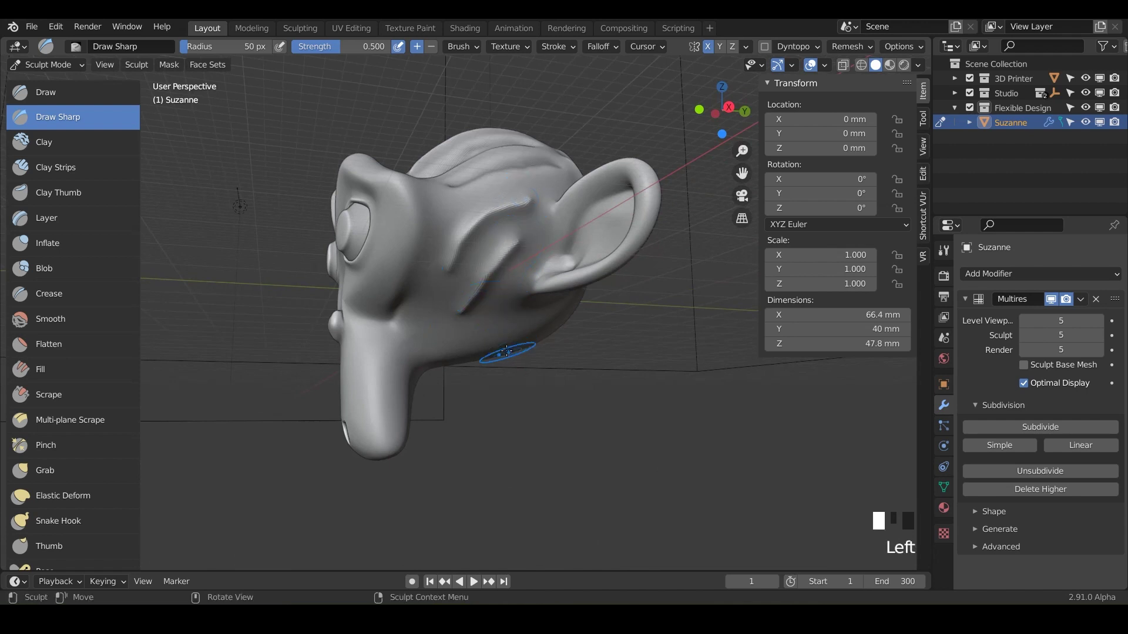
mouse_move(507, 353)
middle_down()
mouse_move(487, 319)
mouse_move(516, 277)
middle_up()
drag(523, 273, 418, 312)
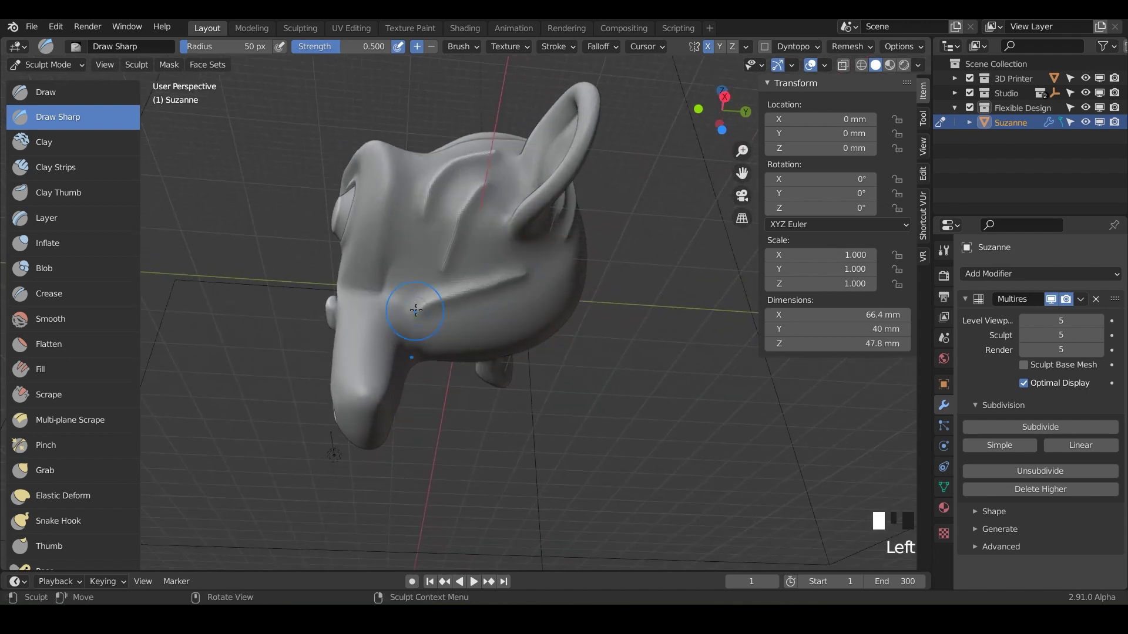
Step: Raise another mirrored ridge down the back of the head, closer to the centre
mouse_move(508, 290)
middle_down()
mouse_move(481, 317)
mouse_move(447, 311)
middle_up()
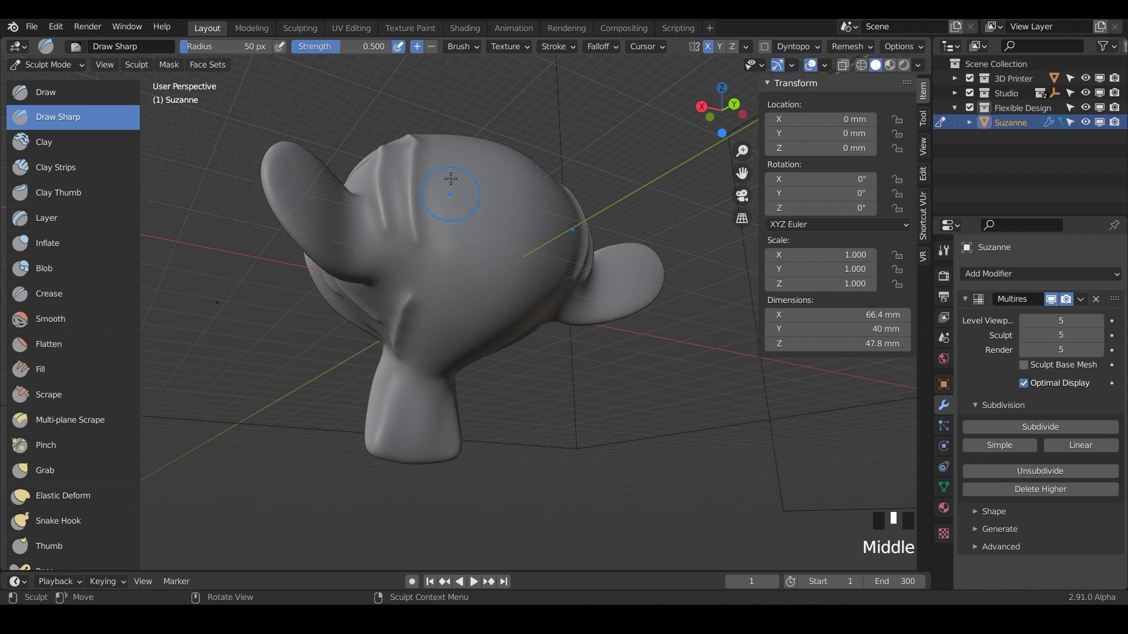
middle_drag(453, 196, 452, 237)
drag(422, 169, 452, 297)
Step: Carve three horizontal grooves across the middle of the forehead with the brush direction inverted
mouse_move(437, 229)
middle_down()
mouse_move(436, 242)
mouse_move(579, 273)
mouse_move(662, 255)
middle_up()
middle_drag(523, 231, 525, 202)
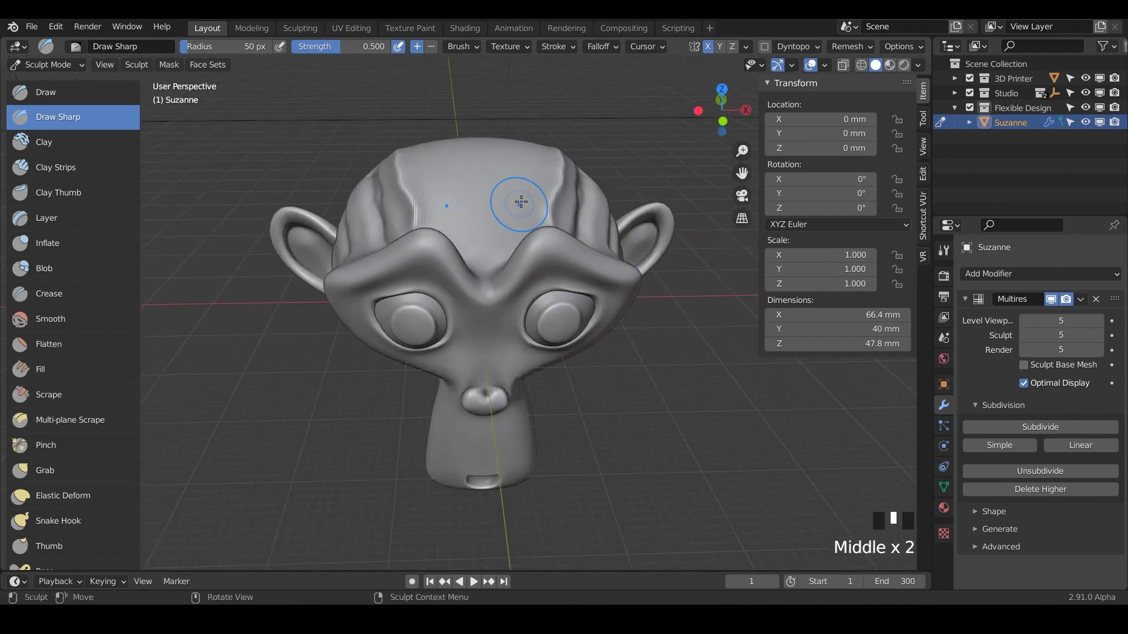
ctrl+drag(433, 193, 529, 210)
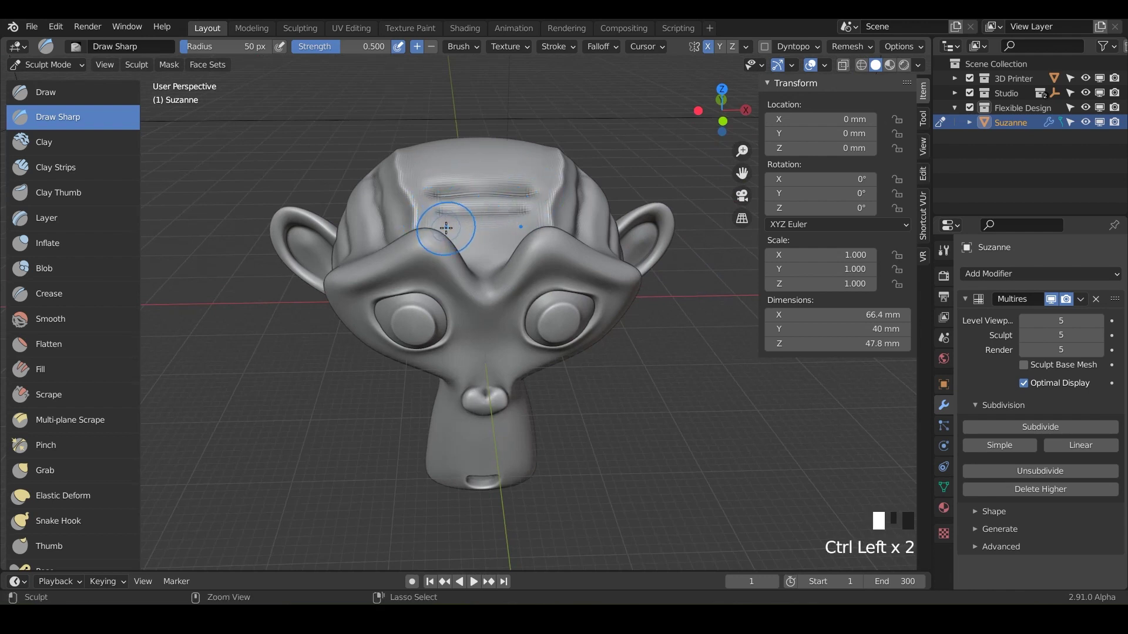
ctrl+drag(446, 228, 514, 235)
Step: Try smoothing the horizontal forehead grooves, and undo the smoothing strokes
middle_drag(504, 231, 475, 250)
mouse_move(482, 266)
shift+mouse_down()
mouse_move(441, 214)
mouse_move(481, 224)
shift+mouse_up()
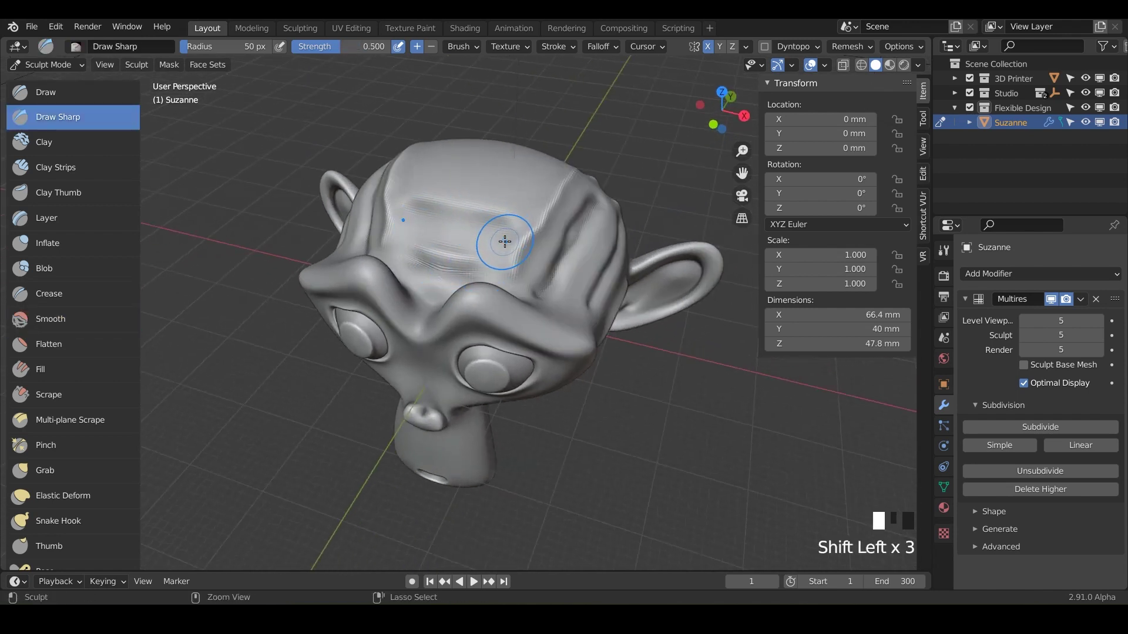
key(ctrl+z)
key(ctrl+z)
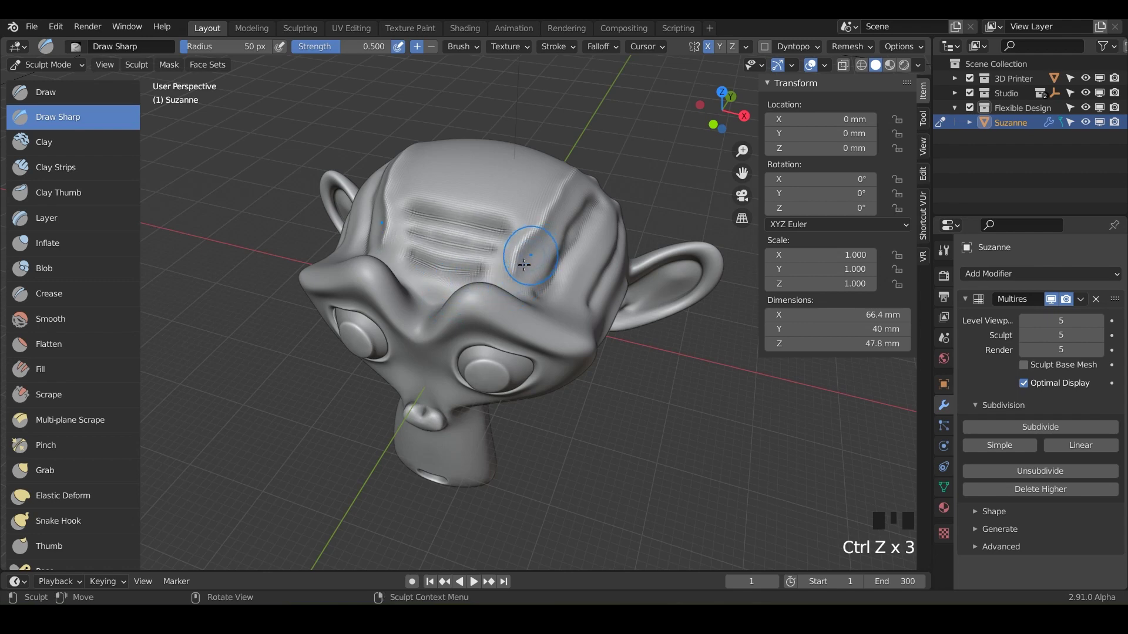
Step: Raise mirrored curved ridges on the snout between the nose and the mouth
middle_drag(534, 253, 496, 251)
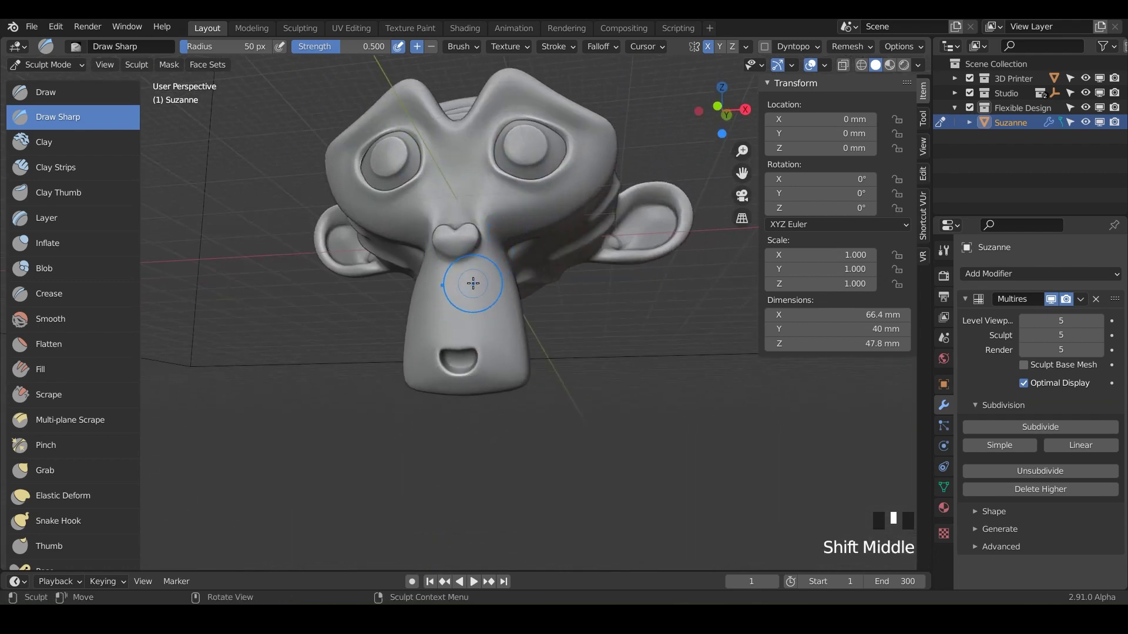
drag(473, 283, 496, 312)
middle_drag(529, 353, 548, 368)
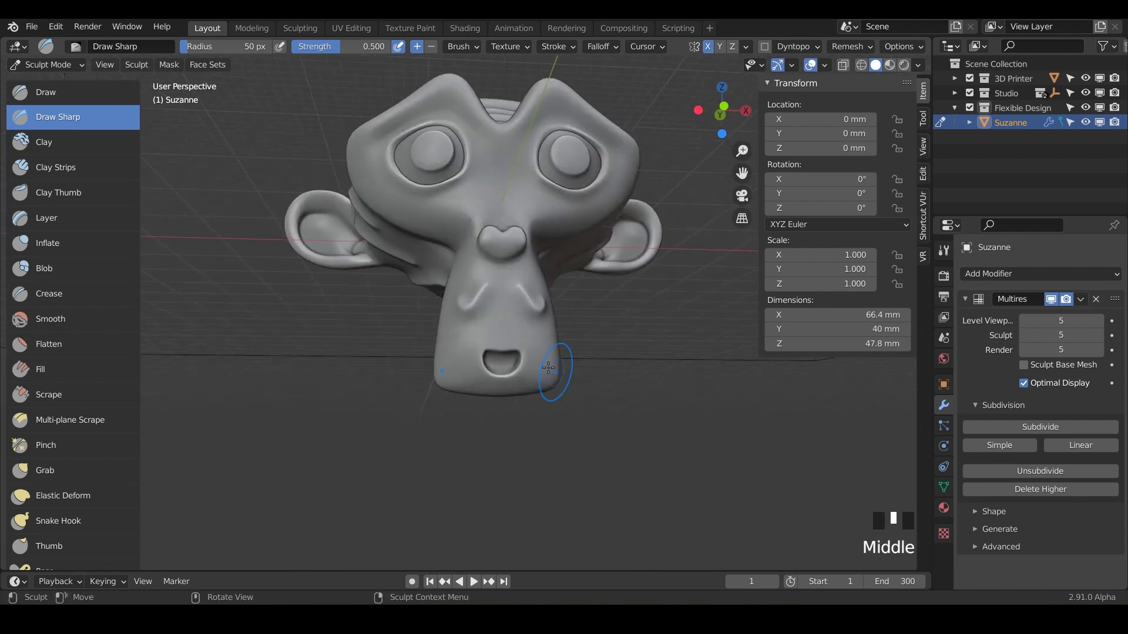
scroll(518, 342, up, 1)
scroll(518, 342, up, 3)
shift+middle_drag(511, 329, 480, 342)
mouse_move(411, 312)
mouse_down()
mouse_move(366, 274)
mouse_move(438, 328)
mouse_move(390, 279)
mouse_up()
Step: Raise a mirrored curved ridge down each side of the head, behind the eyes from brow to cheek
mouse_move(390, 294)
middle_down()
mouse_move(390, 320)
mouse_move(491, 320)
mouse_move(486, 294)
mouse_move(535, 330)
middle_up()
scroll(496, 323, down, 2)
shift+middle_drag(538, 290, 510, 408)
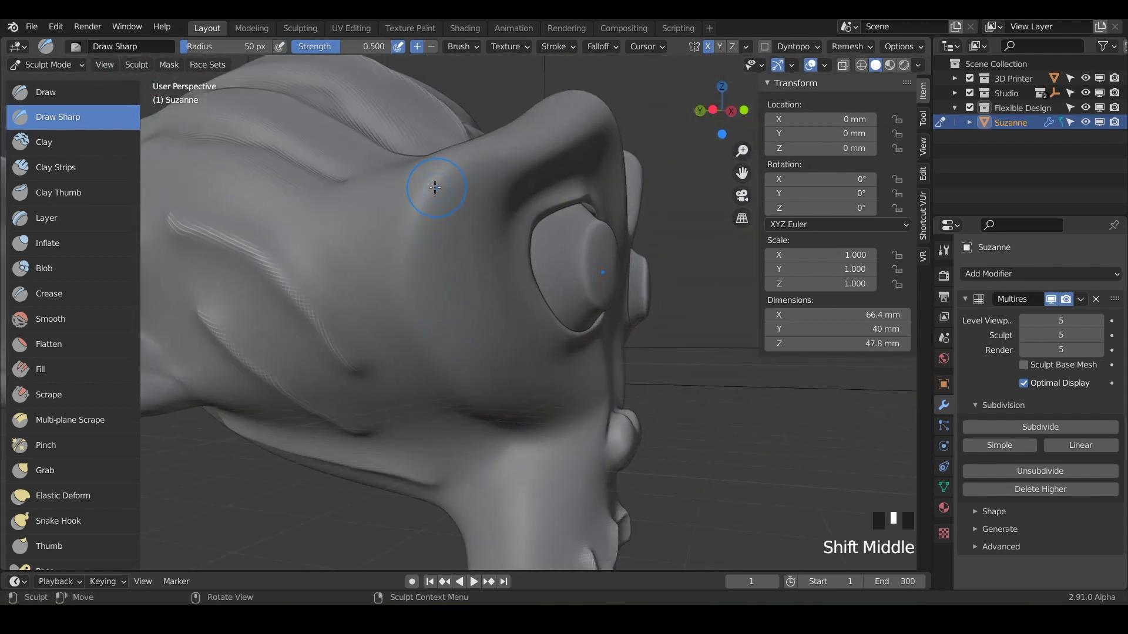
drag(434, 187, 410, 247)
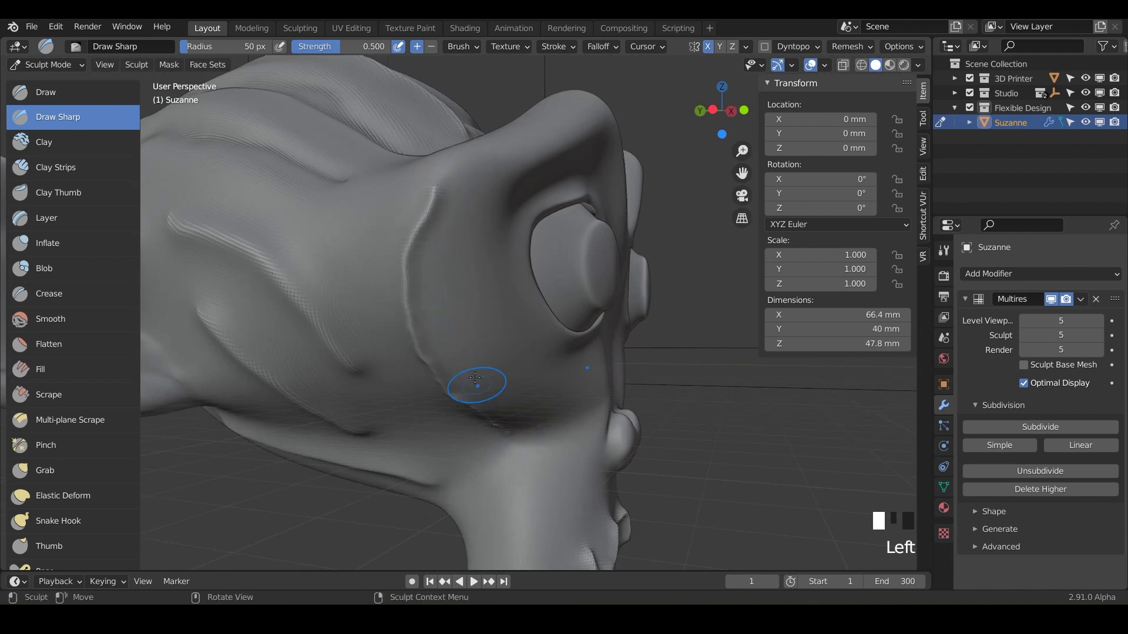
Step: Raise two pairs of mirrored ridges between the eyes, running down the nose bridge and flaring outward above the nose
middle_drag(473, 390, 496, 332)
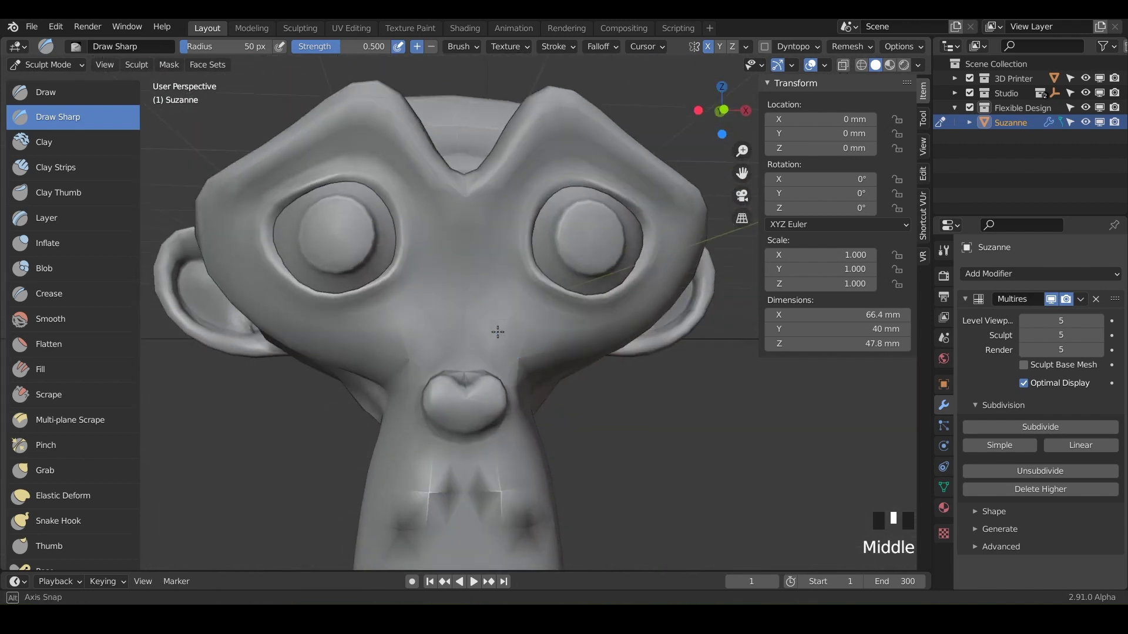
click(491, 242)
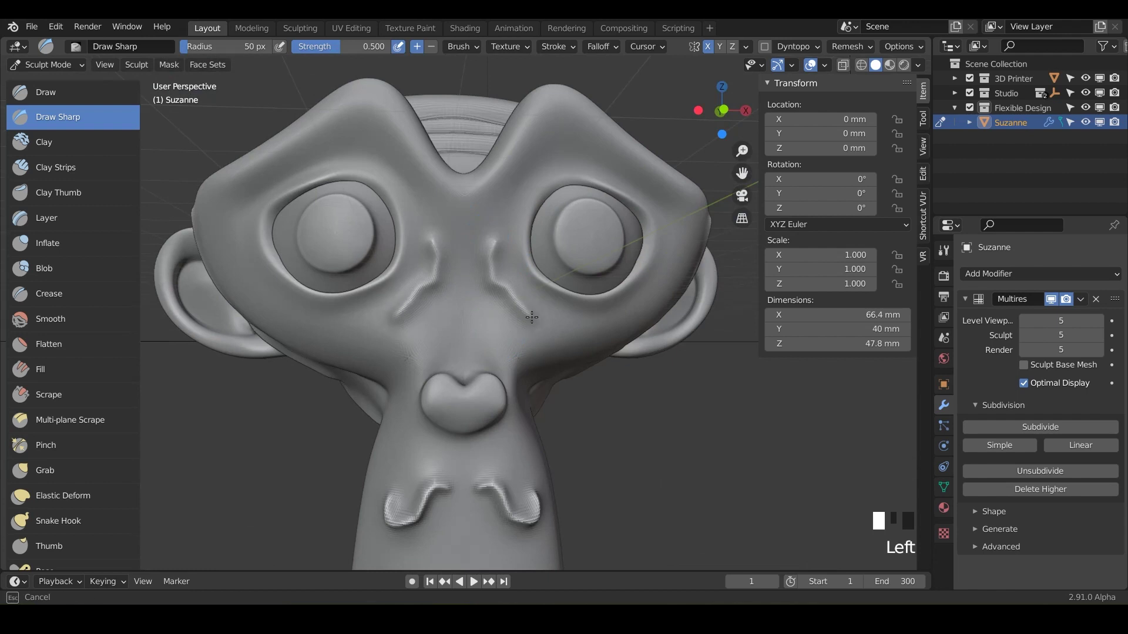
drag(531, 317, 532, 319)
drag(474, 256, 491, 319)
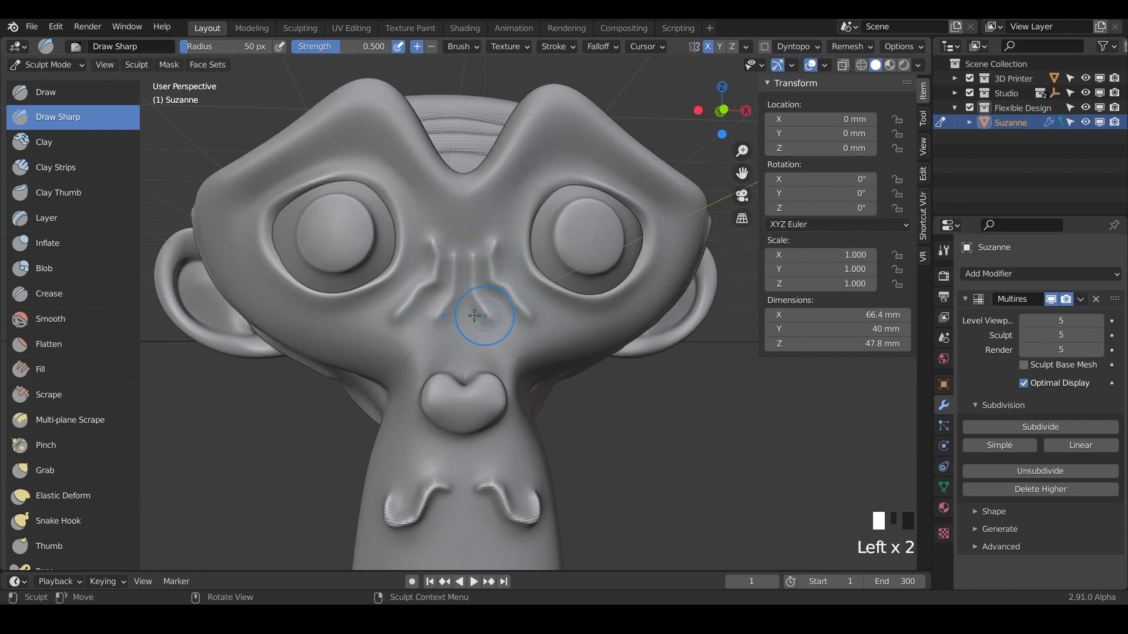
Step: Set the brush radius to 193 px and raise broad strokes over the crown and down the middle of the back of the head
key(f)
click(586, 315)
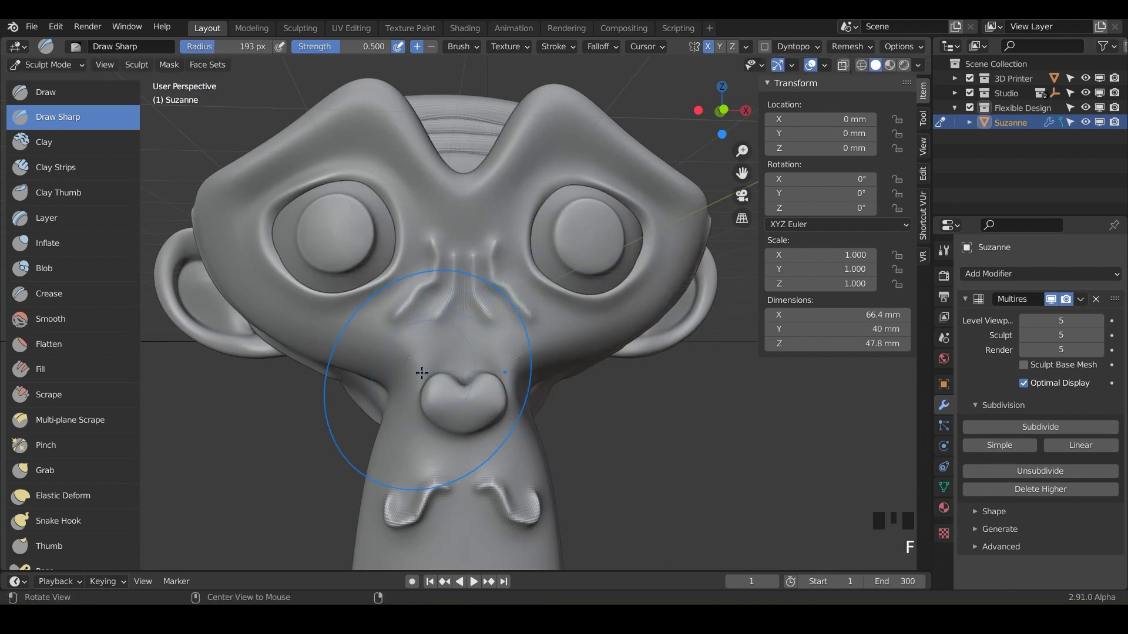
mouse_move(578, 276)
middle_down()
mouse_move(440, 297)
mouse_move(461, 347)
mouse_move(361, 408)
middle_up()
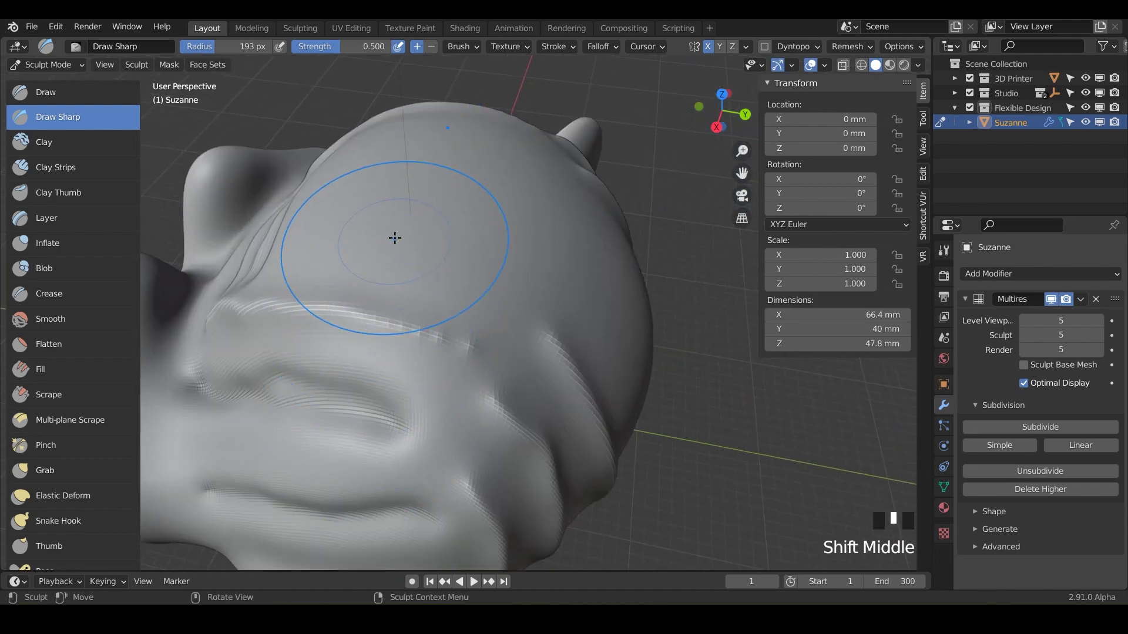
mouse_move(387, 231)
mouse_down()
mouse_move(529, 276)
mouse_move(564, 306)
mouse_up()
middle_drag(561, 282, 410, 227)
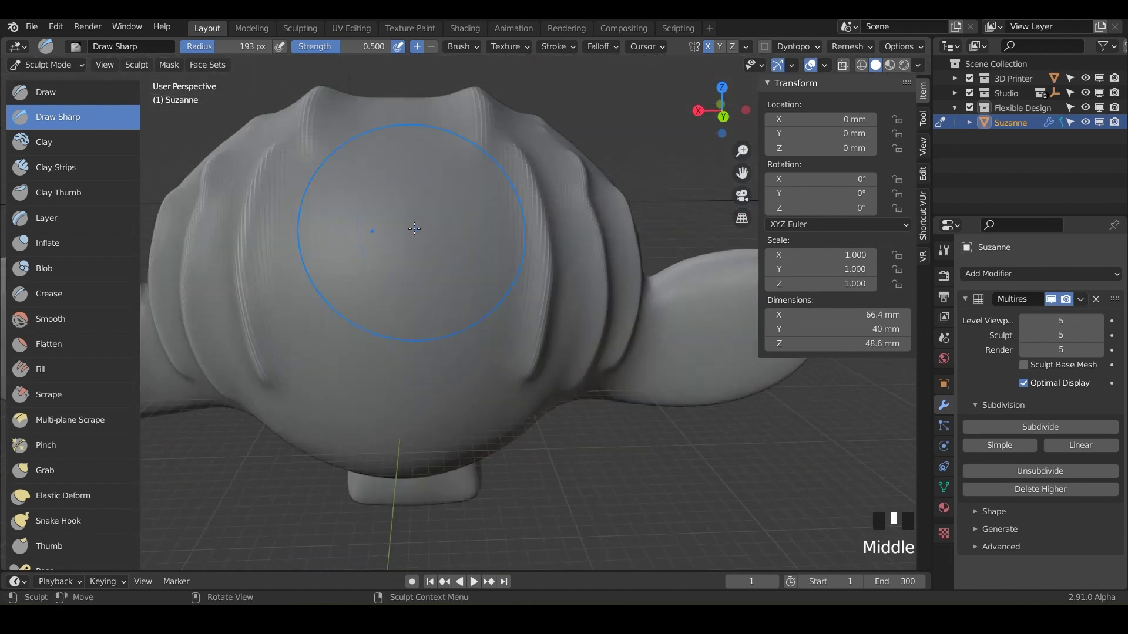
drag(378, 114, 394, 361)
middle_drag(394, 362, 511, 322)
scroll(511, 322, down, 4)
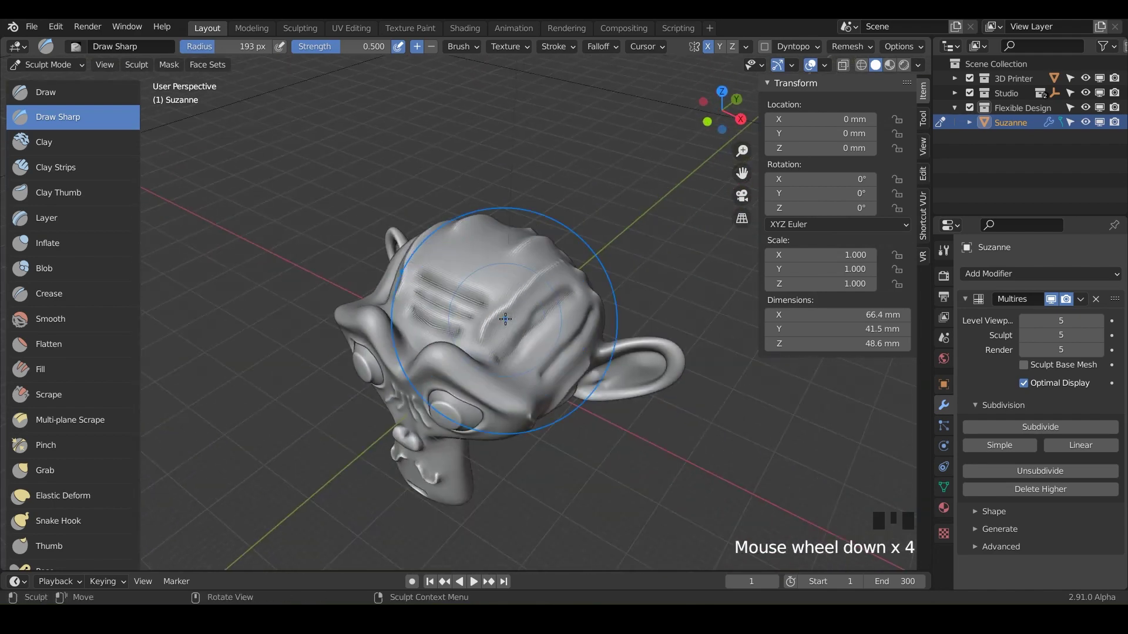
Step: Set the brush radius to 58 px and carve mirrored grooves down the back of the head and above the neck with the direction inverted
middle_drag(478, 251, 253, 279)
scroll(546, 195, up, 2)
scroll(513, 274, up, 4)
shift+middle_drag(513, 275, 449, 253)
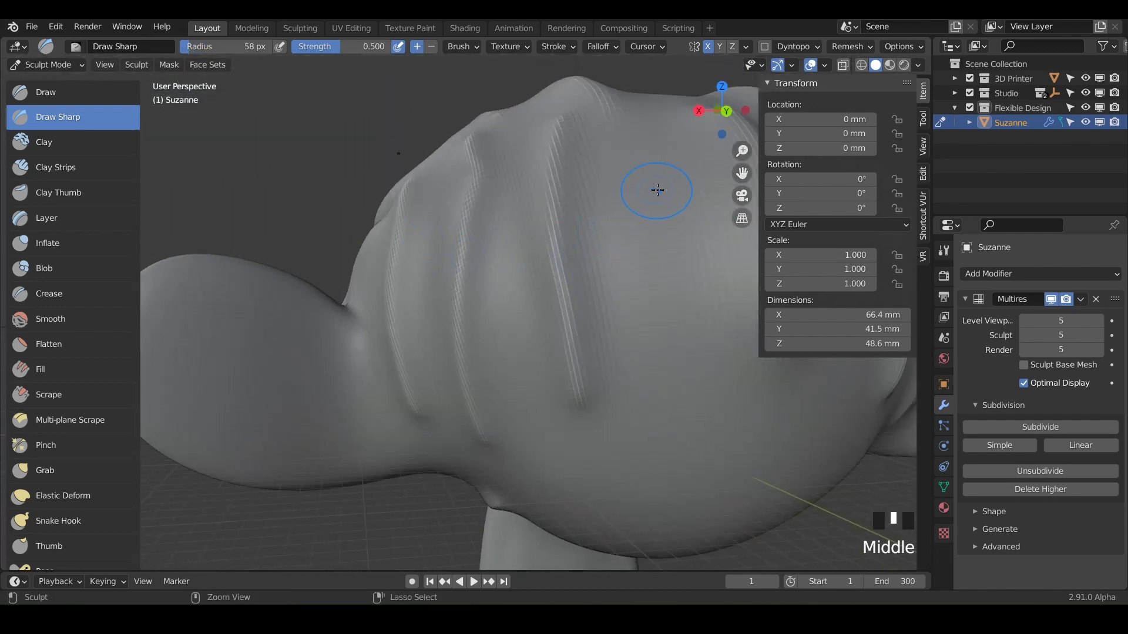
ctrl+drag(651, 173, 662, 329)
scroll(660, 327, down, 3)
middle_drag(660, 327, 586, 290)
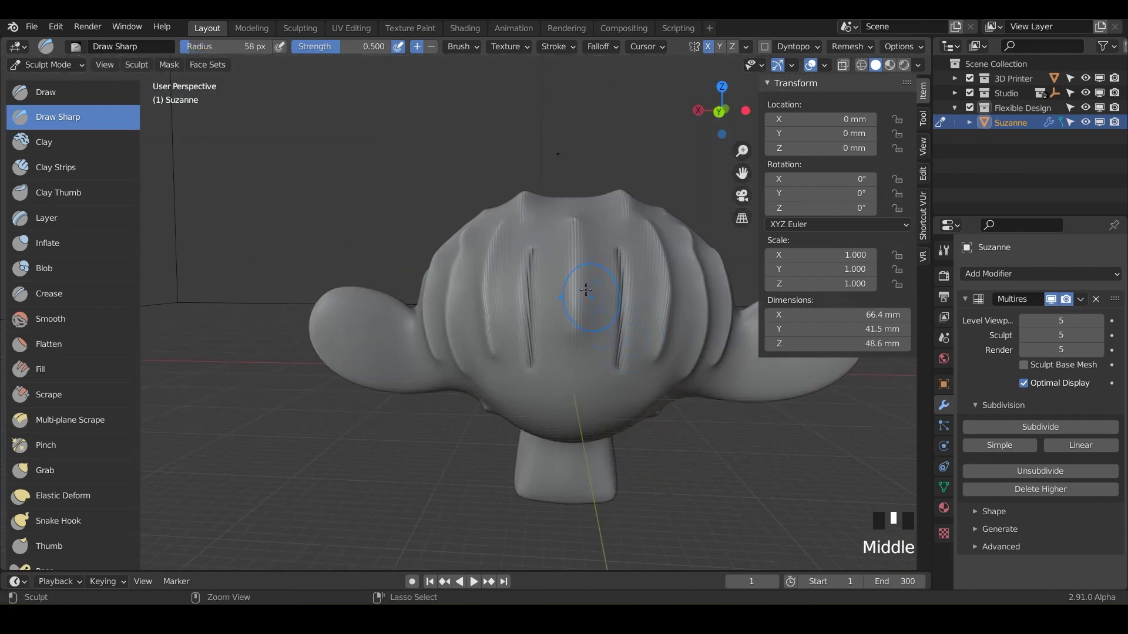
ctrl+drag(523, 388, 548, 433)
Step: Raise short, branching vein-like ridges on the sides of the snout, below the cheeks
middle_drag(548, 433, 814, 420)
middle_drag(573, 367, 599, 355)
shift+middle_drag(599, 356, 536, 336)
scroll(566, 331, up, 2)
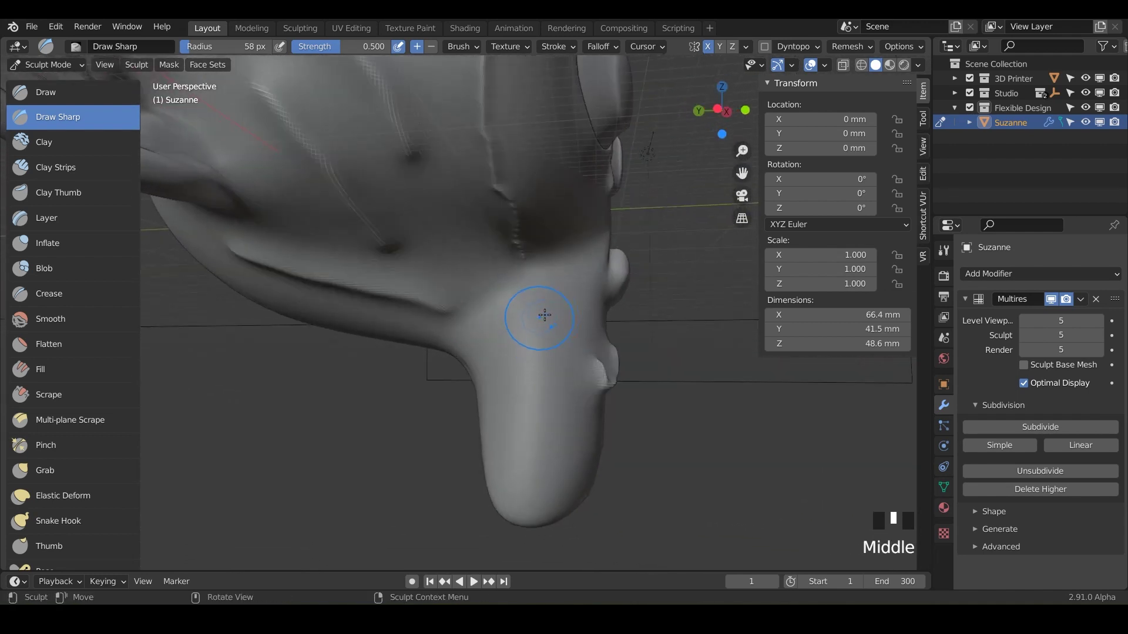
mouse_move(536, 345)
mouse_down()
mouse_move(534, 355)
mouse_move(519, 352)
mouse_up()
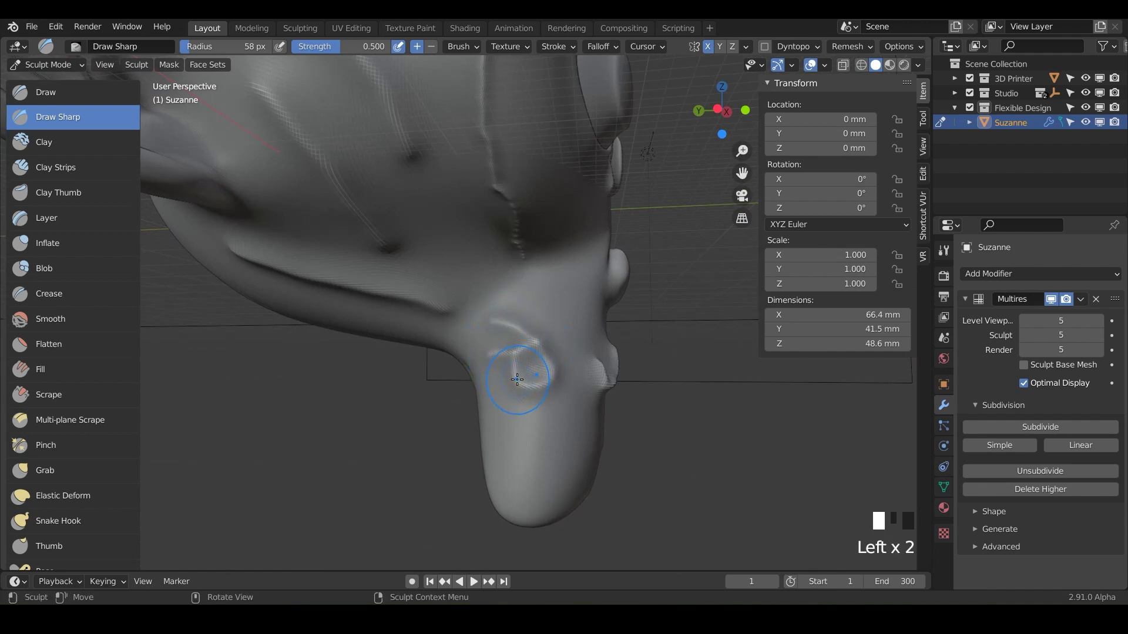
drag(514, 375, 523, 394)
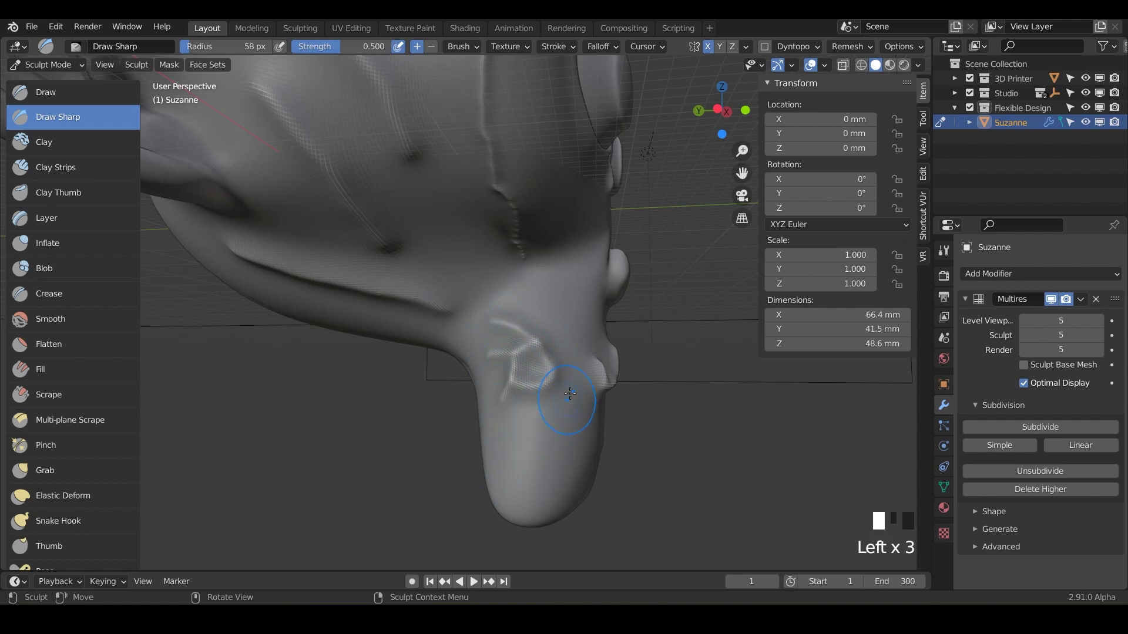
middle_drag(589, 419, 668, 445)
scroll(592, 448, down, 2)
scroll(493, 417, down, 2)
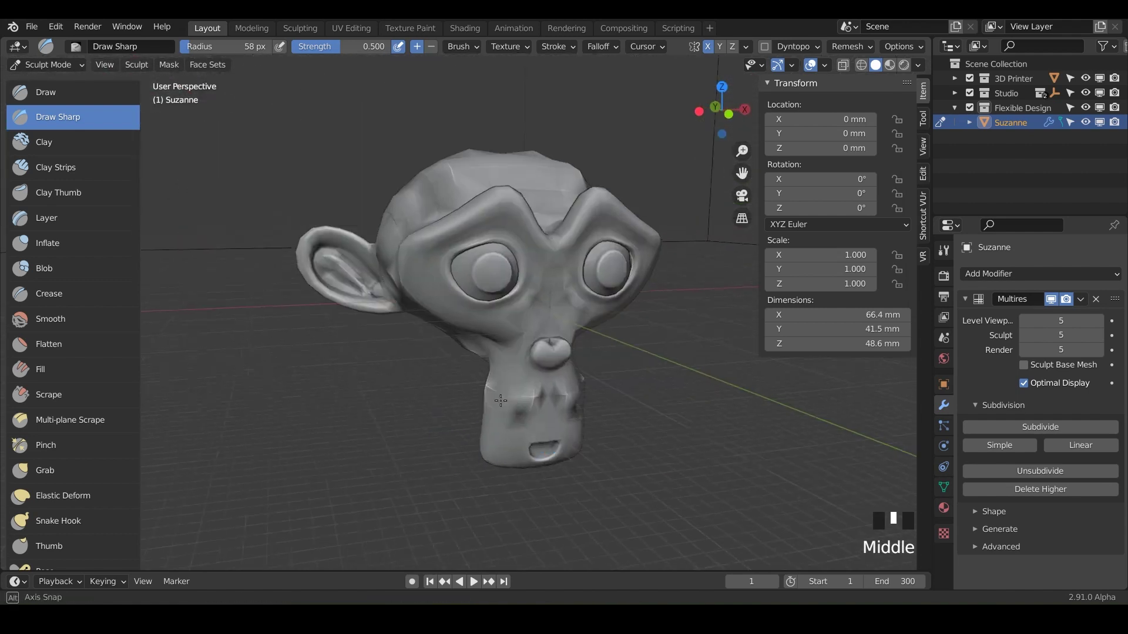